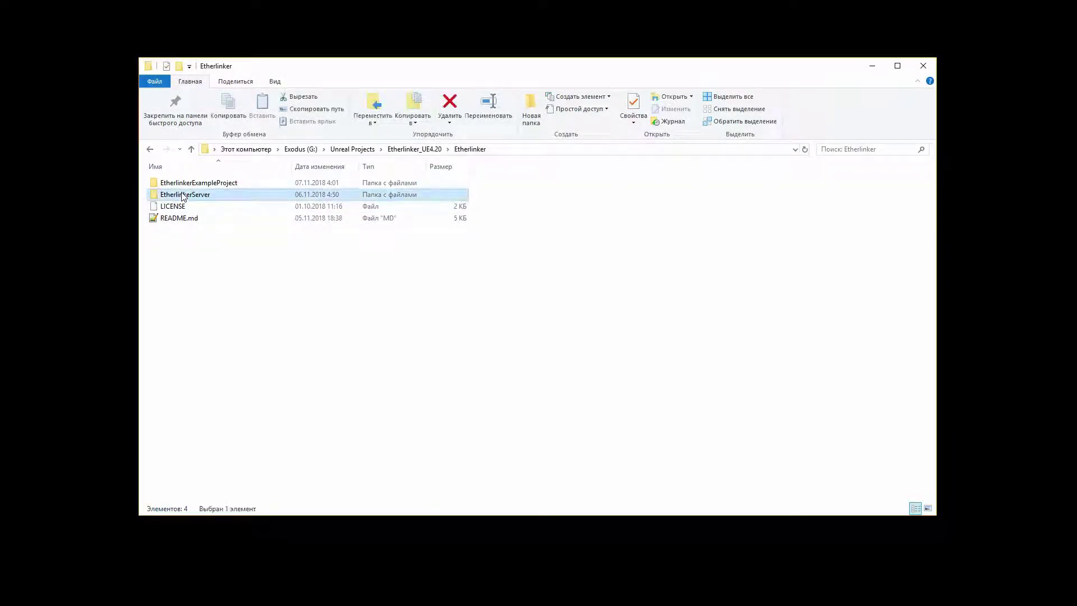
Step: Copy EtherGaldToken.sol from the EtherlinkerServer\Stratum\src\main\resources\solidity folder
double_click(181, 195)
double_click(182, 195)
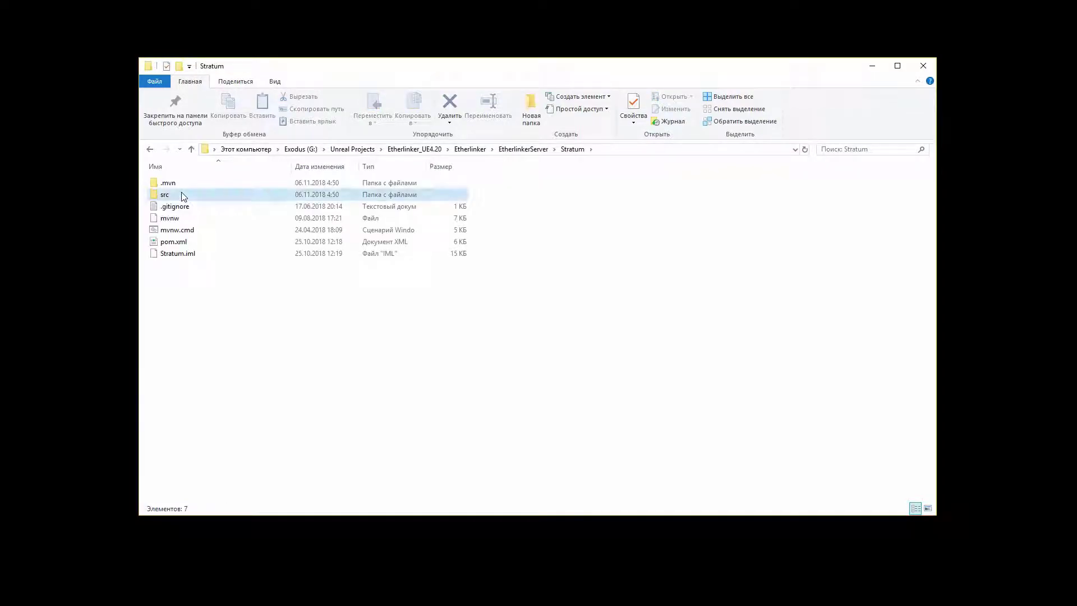
double_click(182, 195)
double_click(182, 184)
left_click(184, 195)
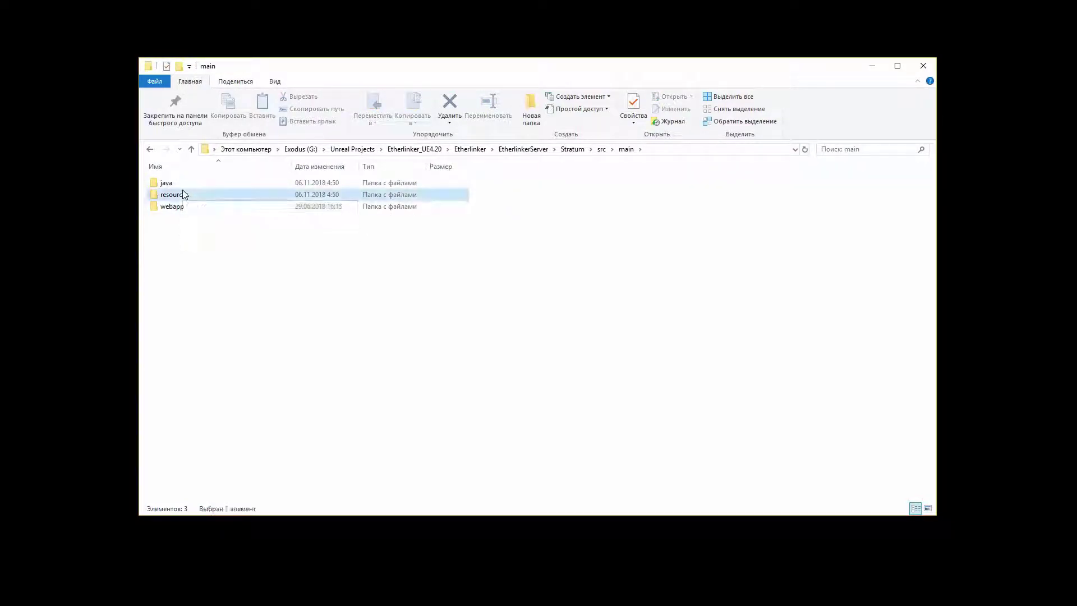
double_click(184, 194)
double_click(184, 195)
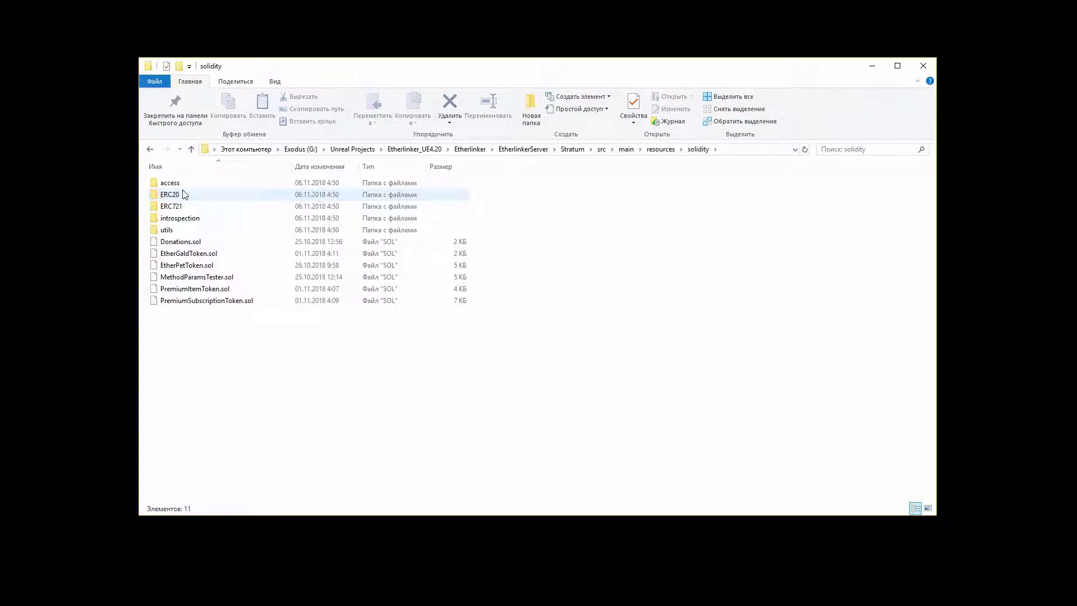
left_click(191, 256)
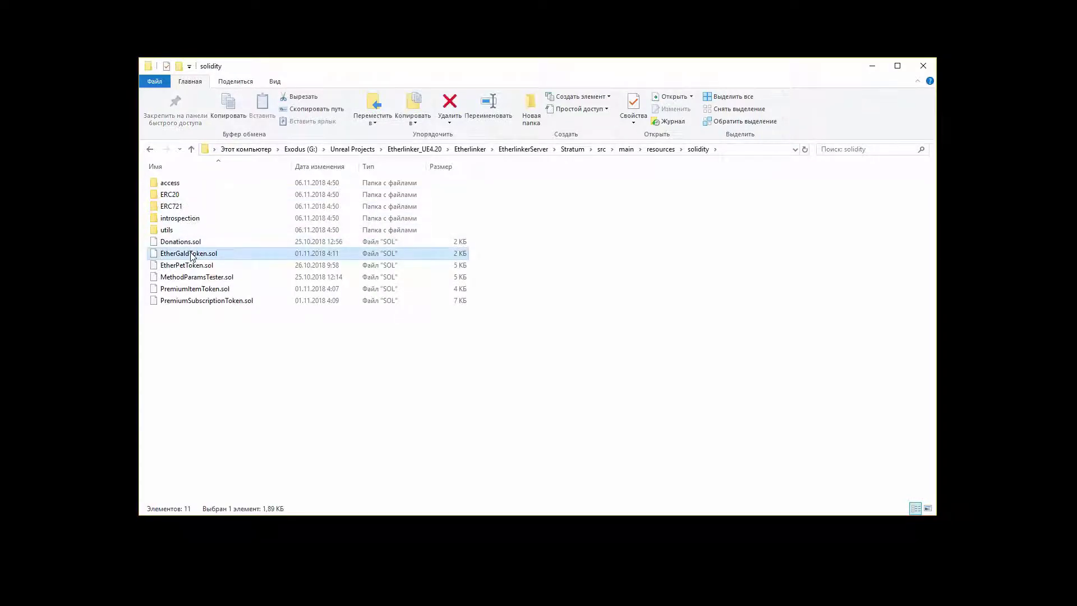
Step: Paste the copied contract into the ContractsToCompile folder of Etherlinker_UE4.20 and rename it EtherMineToken.sol
left_click(415, 149)
double_click(328, 183)
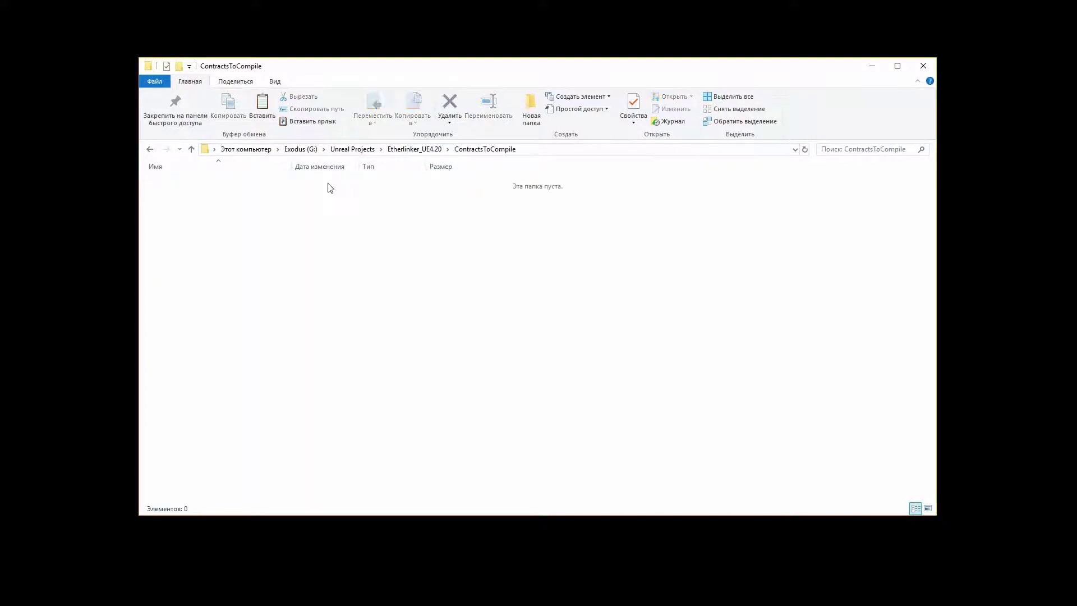
key("ctrl+v")
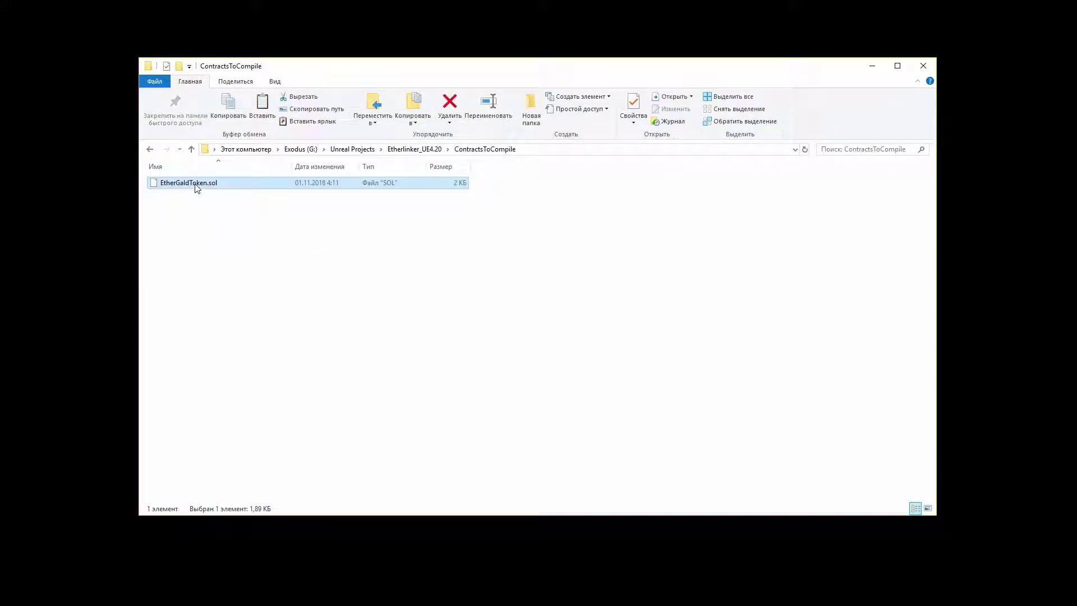
left_click(193, 185)
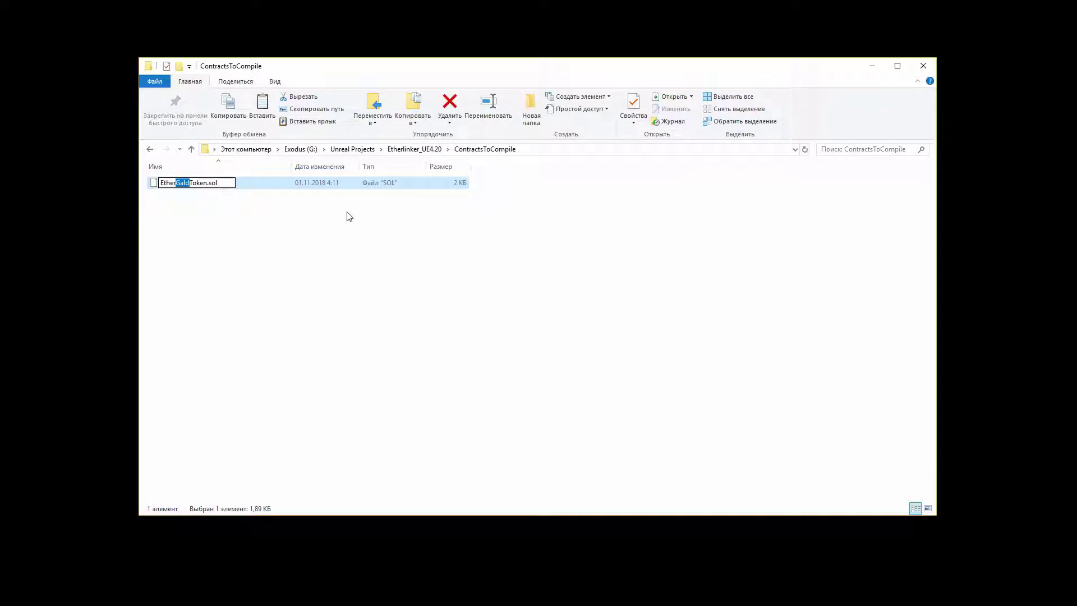
key("Return")
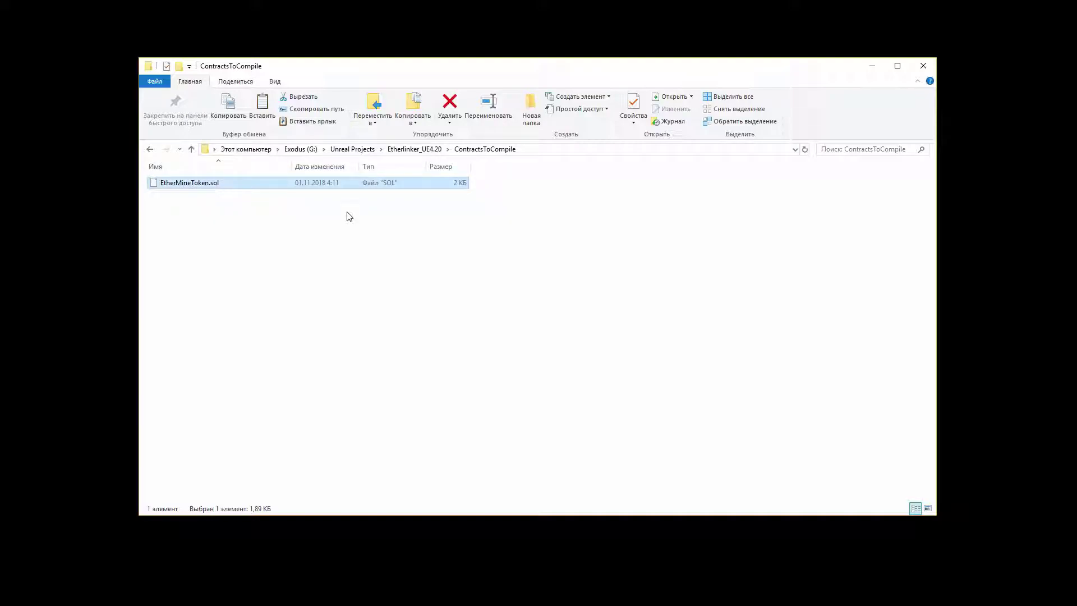
Step: Open EtherMineToken.sol in Notepad++ and set the token name to "EtherMine" and the symbol to "EM"
right_click(274, 187)
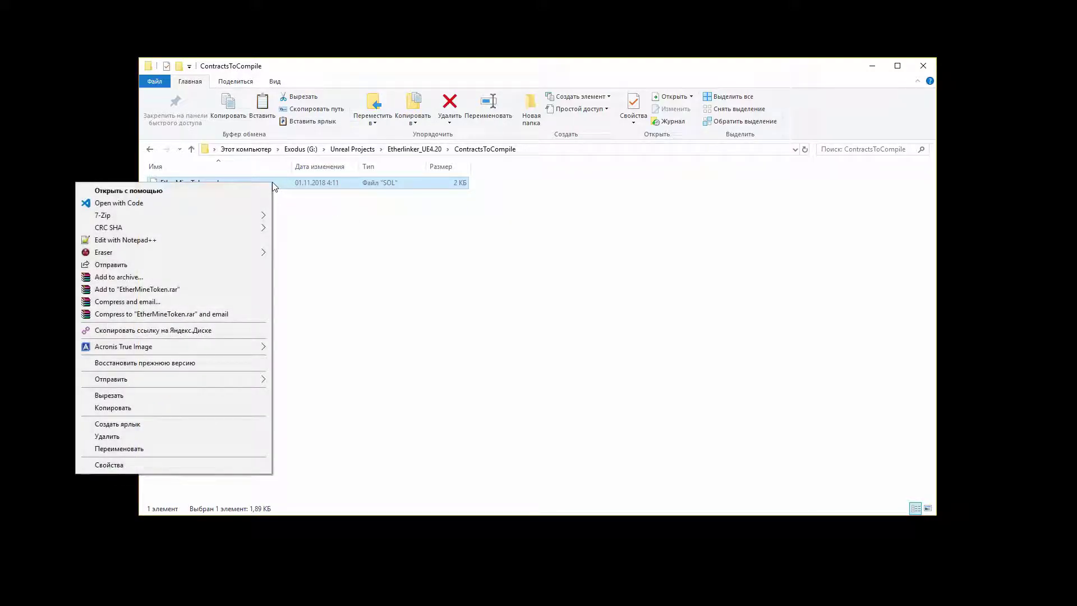
left_click(147, 240)
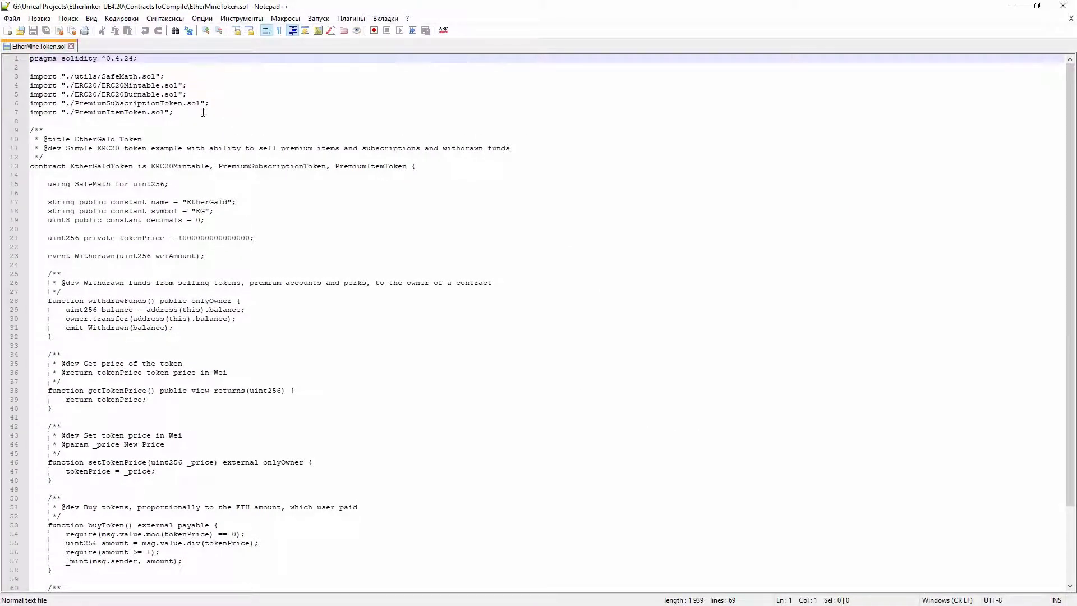
left_click(212, 202)
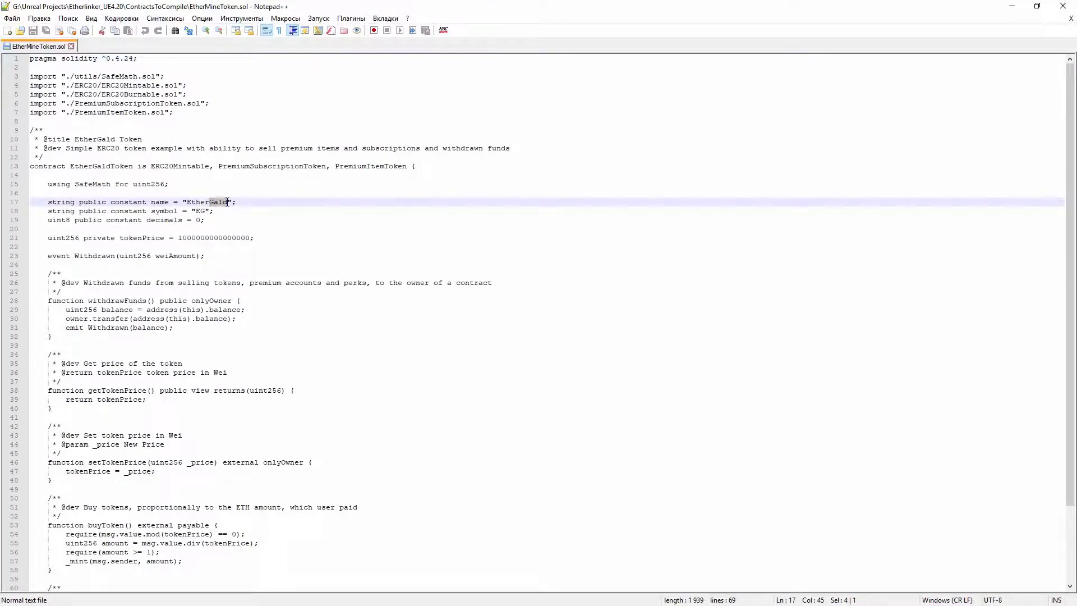
type("Mine")
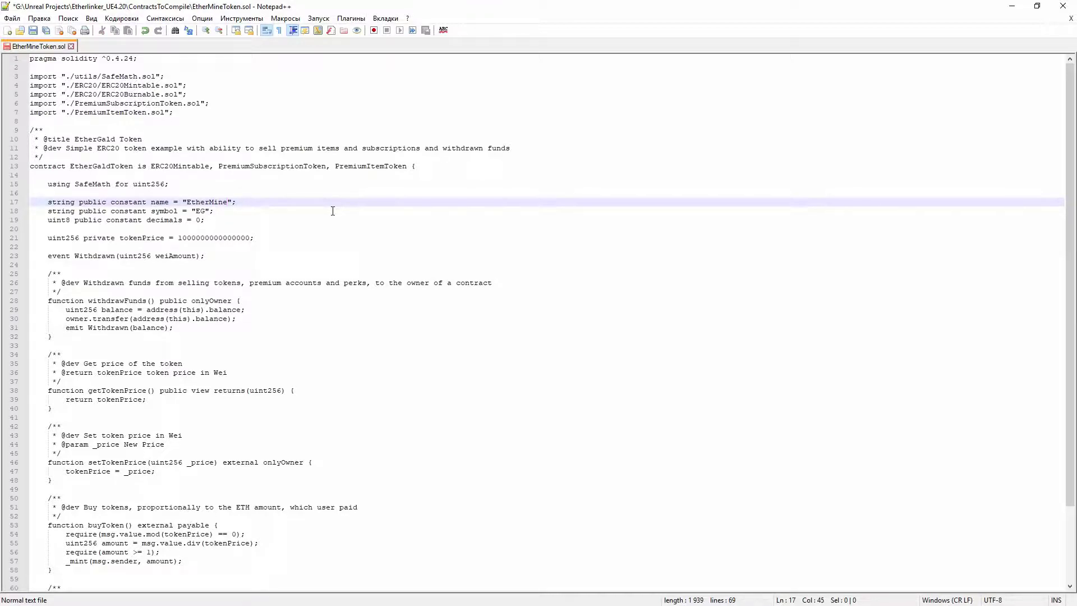
left_click_drag(200, 211, 206, 212)
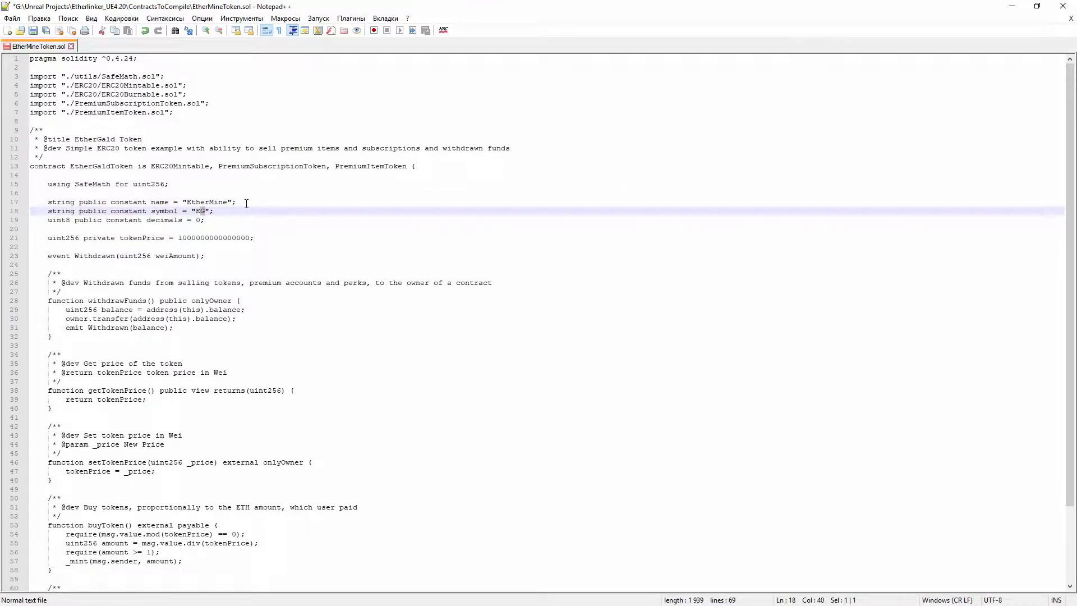
Step: Rename the contract declaration to EtherMineToken, save the file and return to the Unreal Editor
left_click_drag(93, 166, 110, 166)
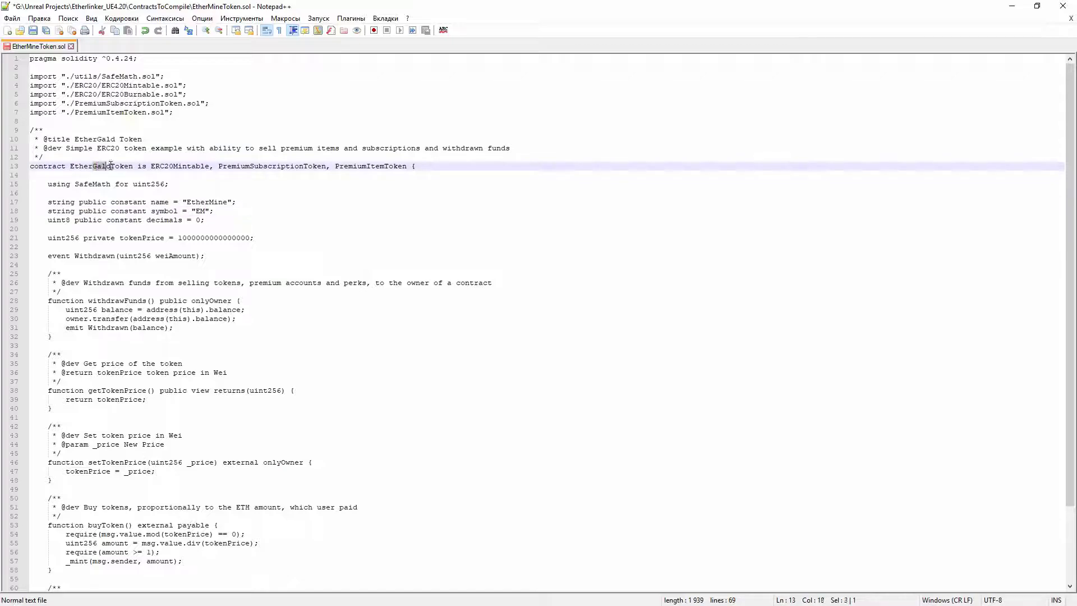
type("Mine")
left_click(35, 31)
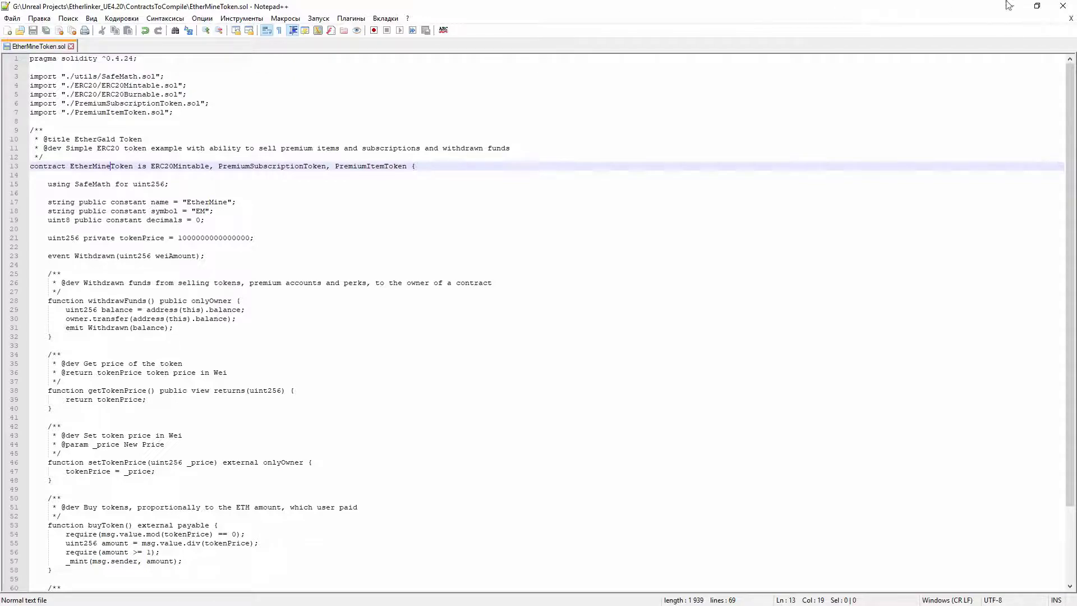
left_click(1053, 7)
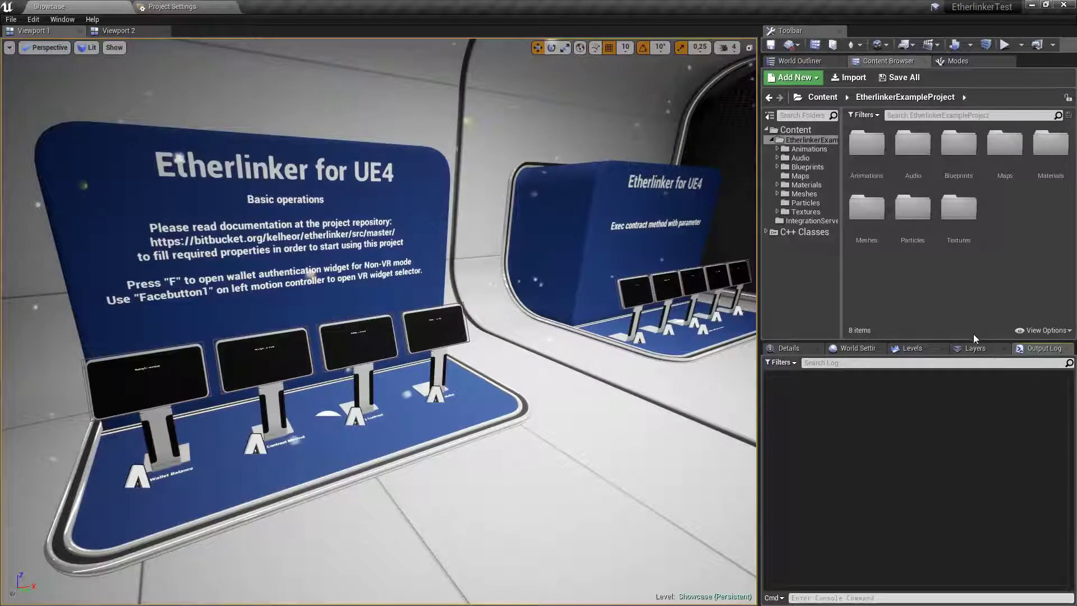
Step: Review the contracts-to-compile and integration server source directories in the Etherlinker project settings, returning to the Showcase level
left_click(184, 9)
left_click(508, 119)
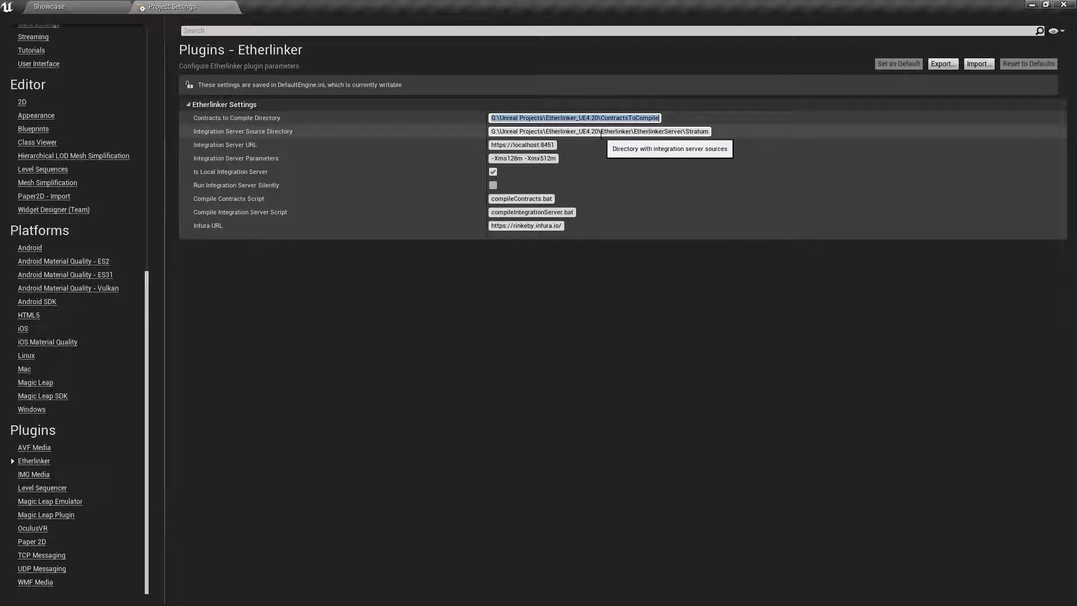
left_click(601, 134)
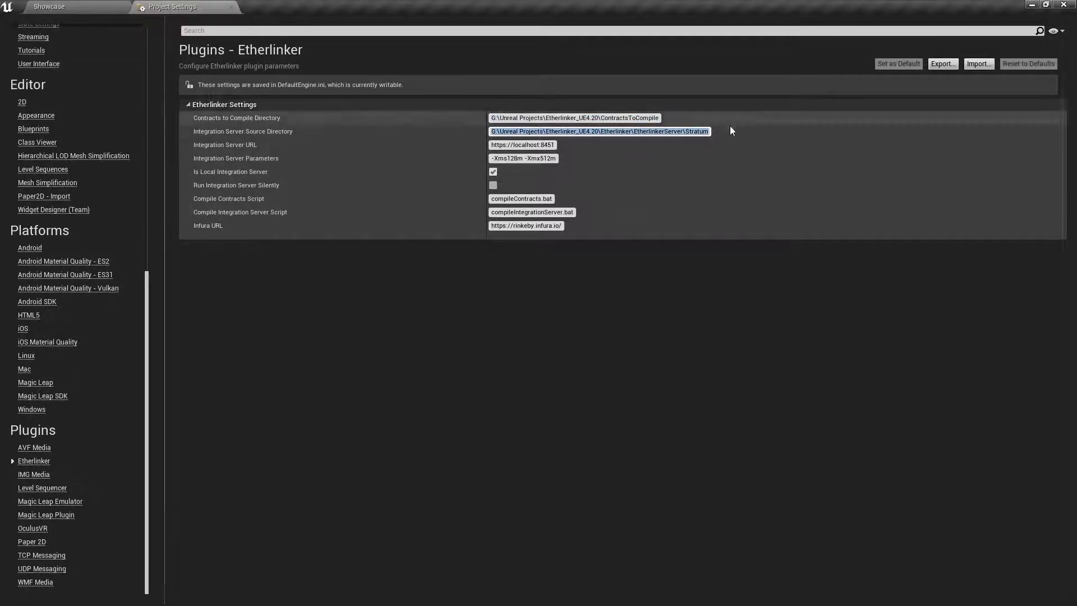
left_click(90, 5)
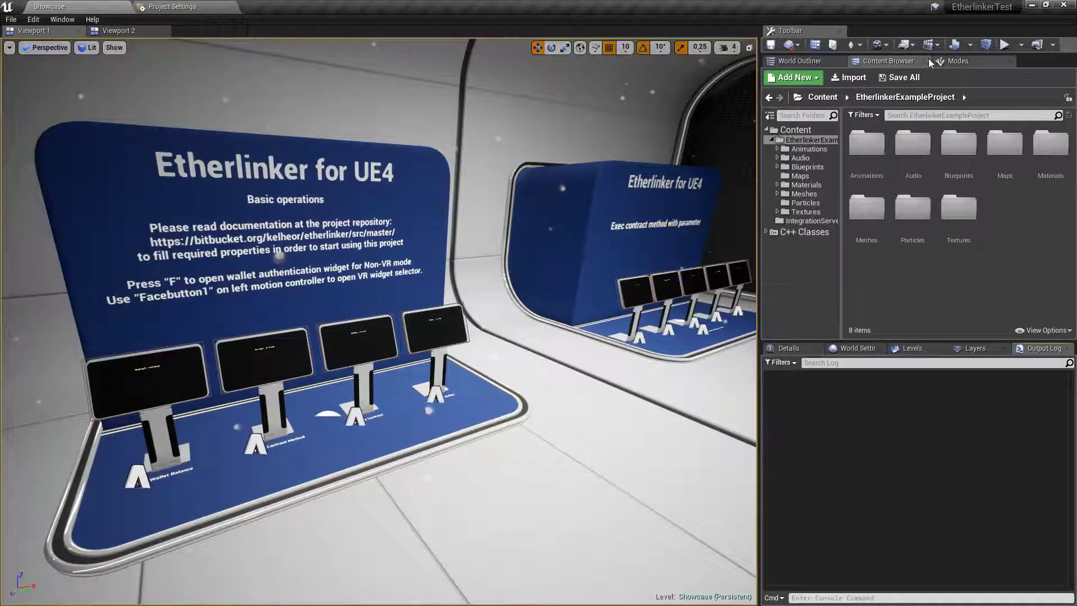
Step: Compile the contracts with the Etherlinker plugin and dismiss the completion message
left_click(852, 45)
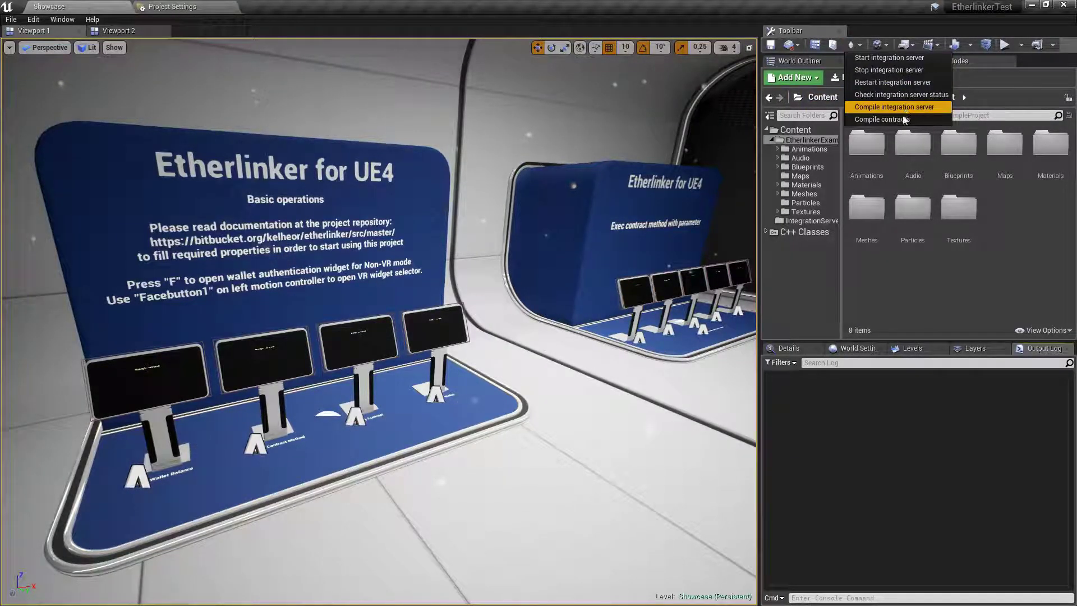
left_click(887, 119)
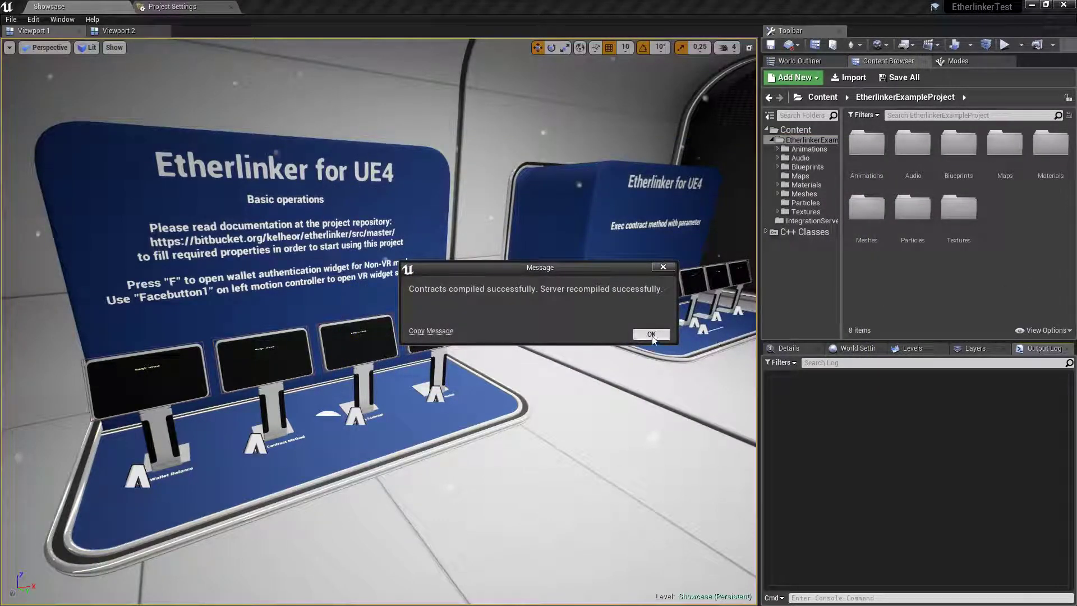
left_click(648, 334)
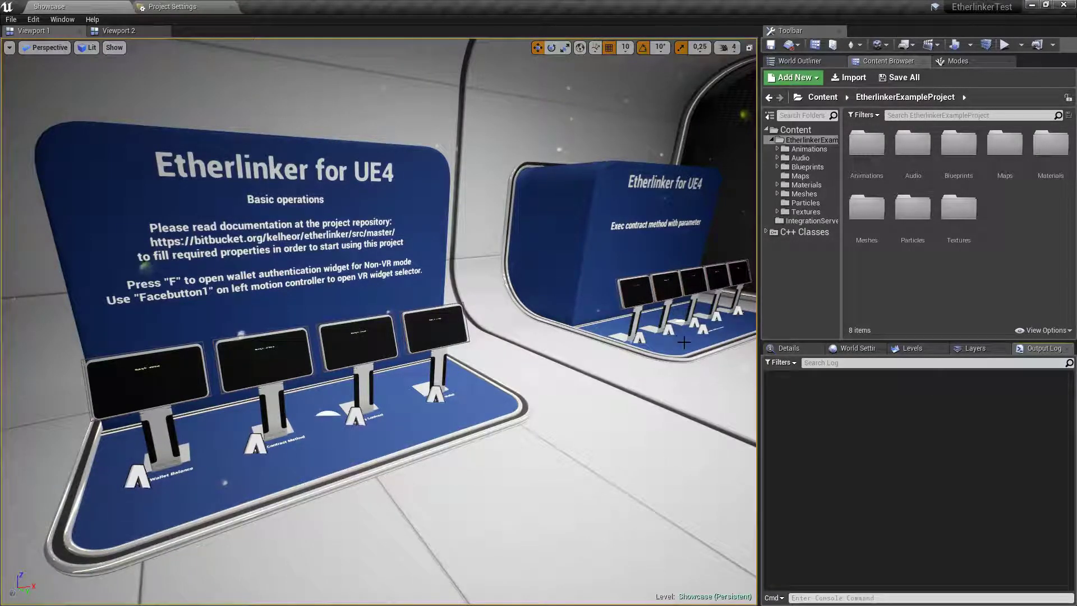
Step: Set the Contract Name of the Deploy EtherGaldToken terminal to com.academy.contracts.EtherMineToken
right_click_drag(684, 341, 886, 321)
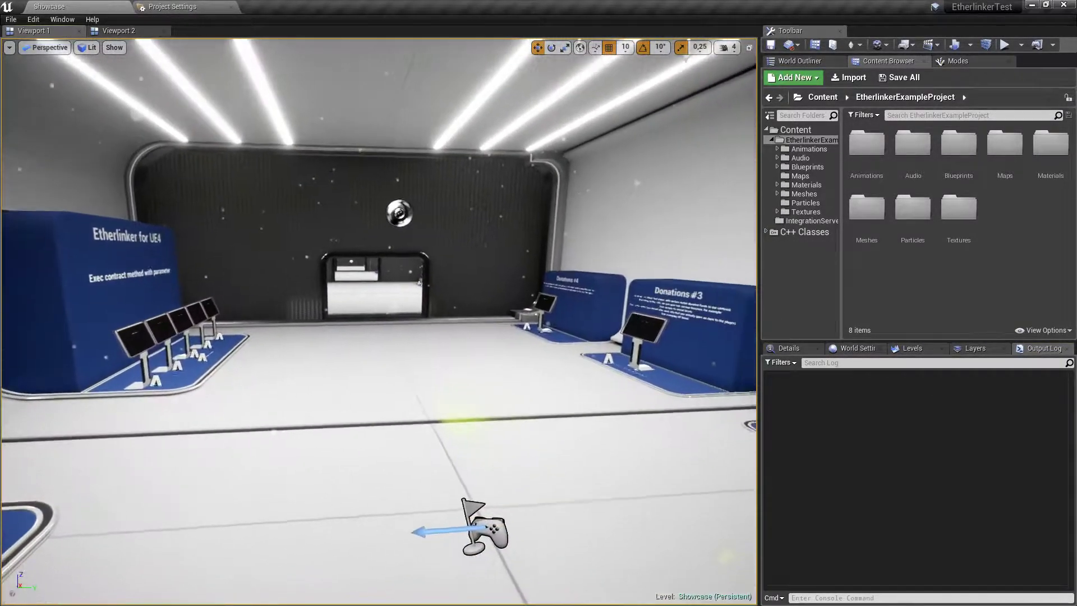
key("w")
right_click_drag(379, 321, 506, 331)
key("d")
left_click(457, 281)
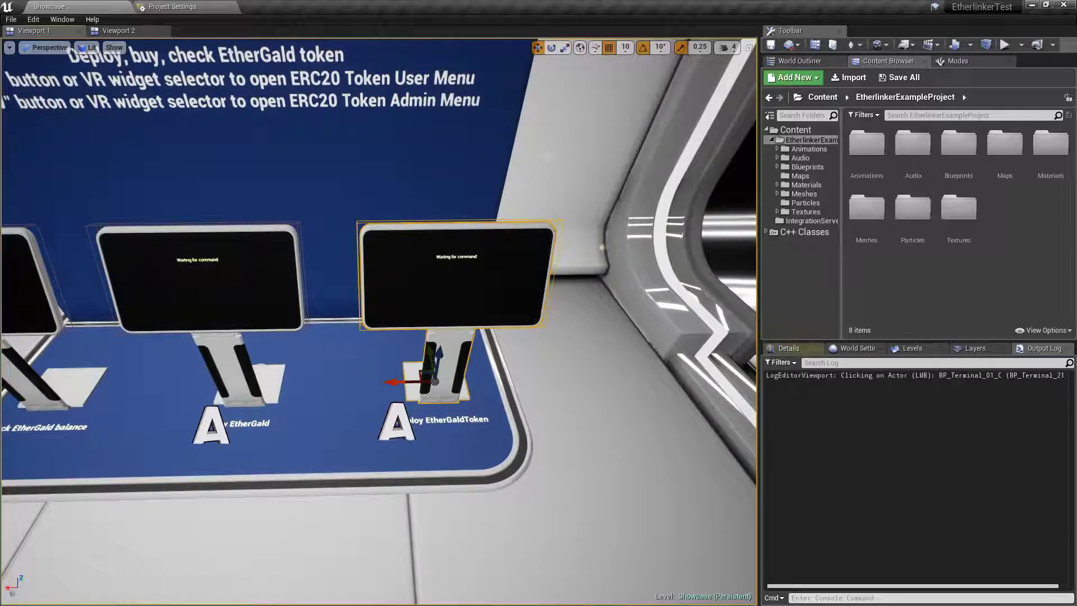
left_click(802, 348)
scroll(959, 489, "down", 5)
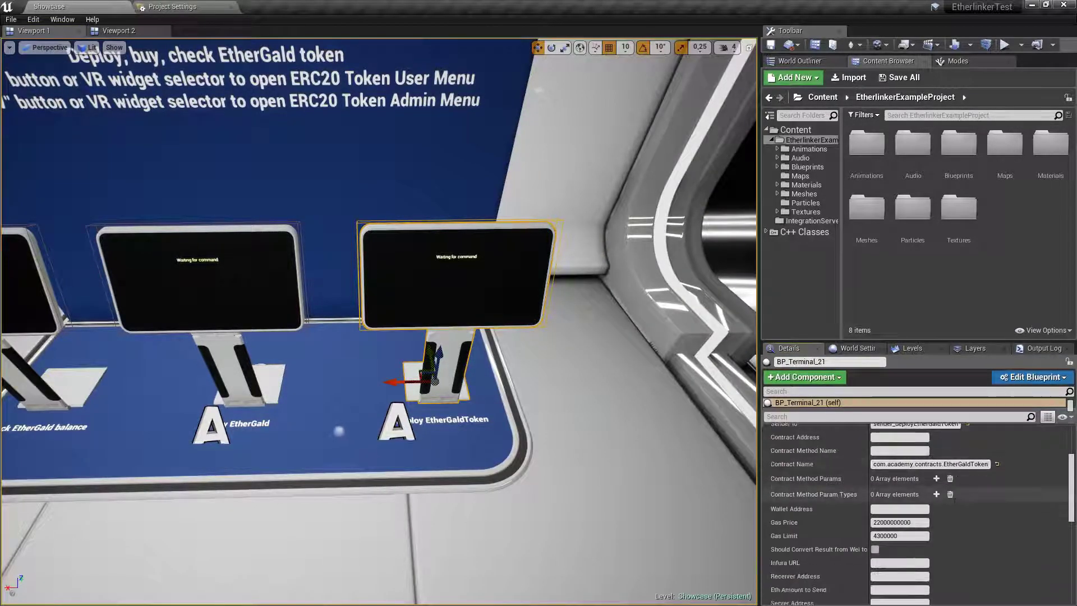
left_click(971, 464)
left_click(970, 464)
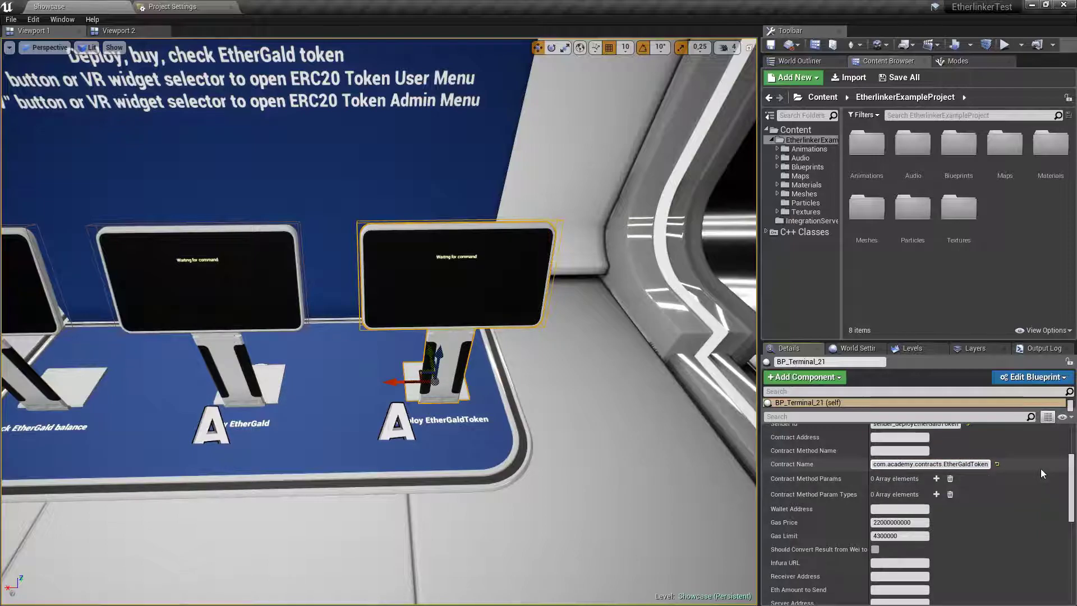
key("BackSpace")
key("BackSpace")
key("BackSpace")
key("BackSpace")
type("Mine")
key("Return")
right_click_drag(598, 340, 631, 346)
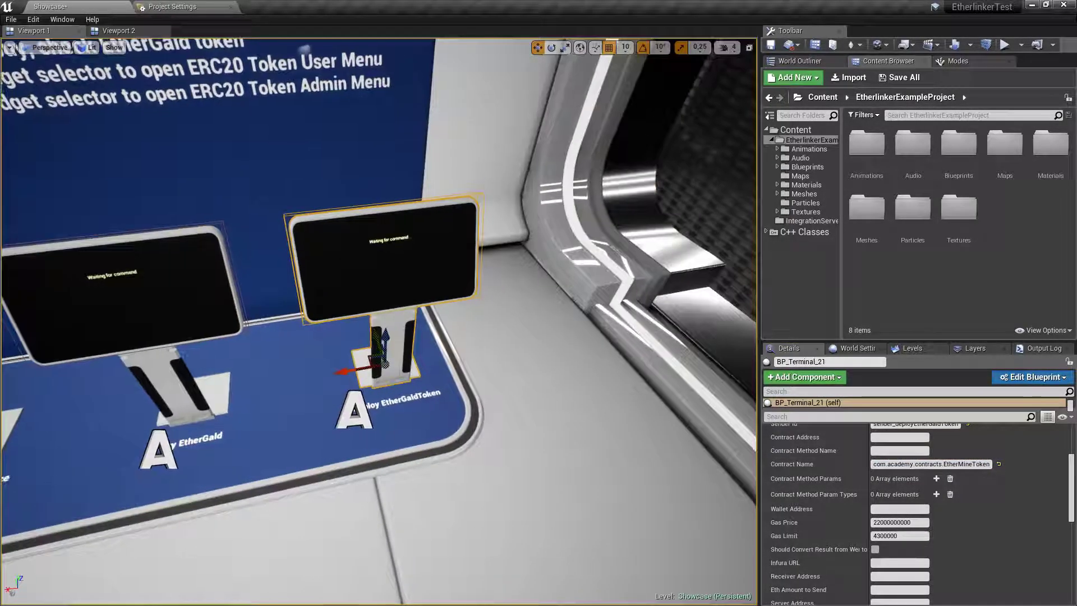
Step: Play the level, load the remote wallet with the wallet login and password, and return to the game
left_click(1004, 44)
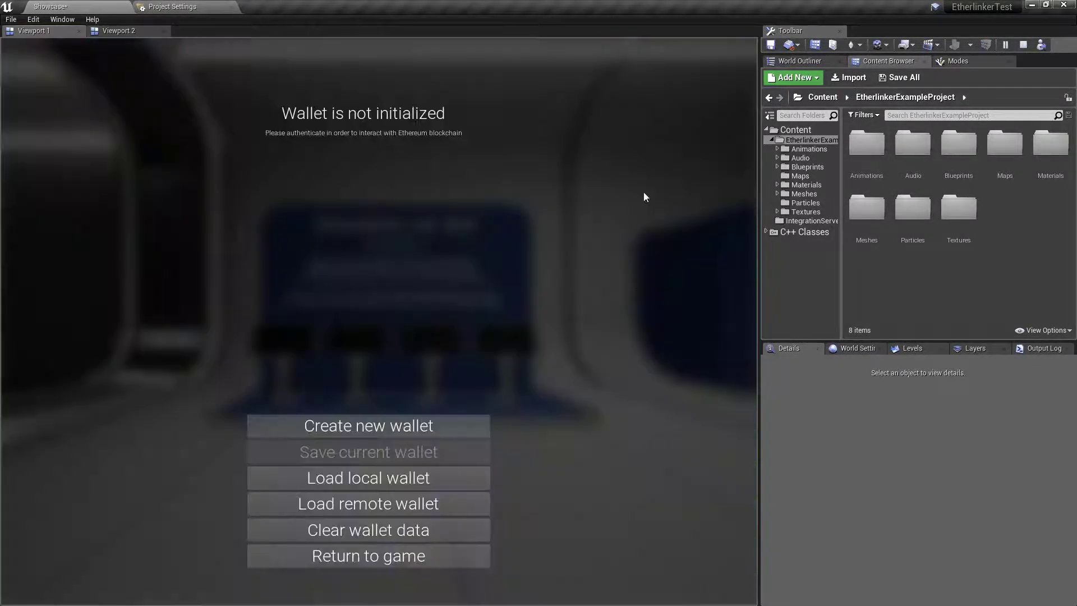
left_click(463, 509)
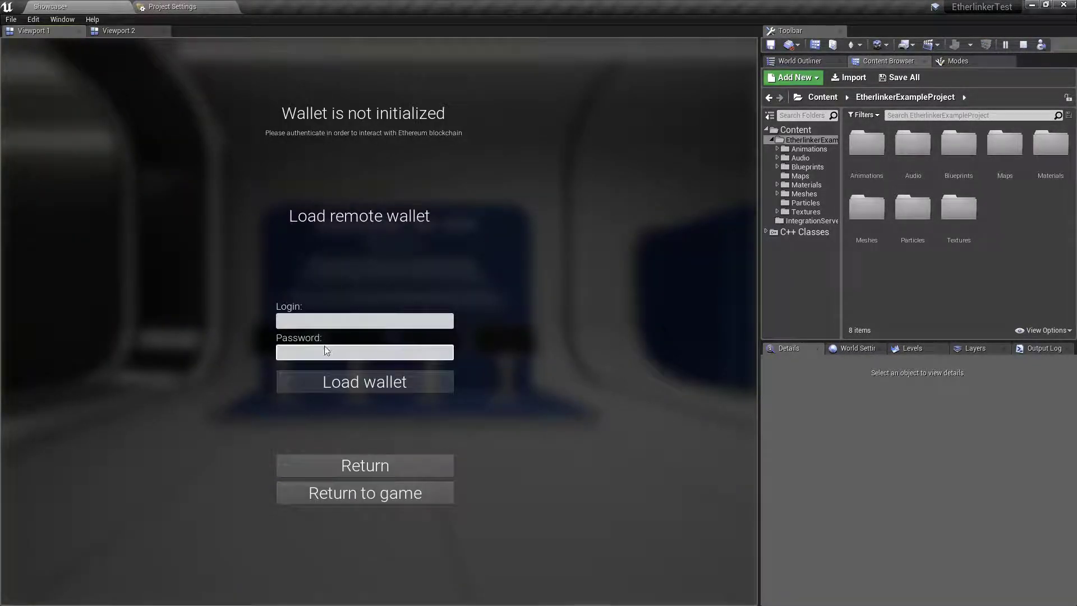
left_click(306, 320)
type("X")
left_click(305, 352)
type("X")
left_click(307, 384)
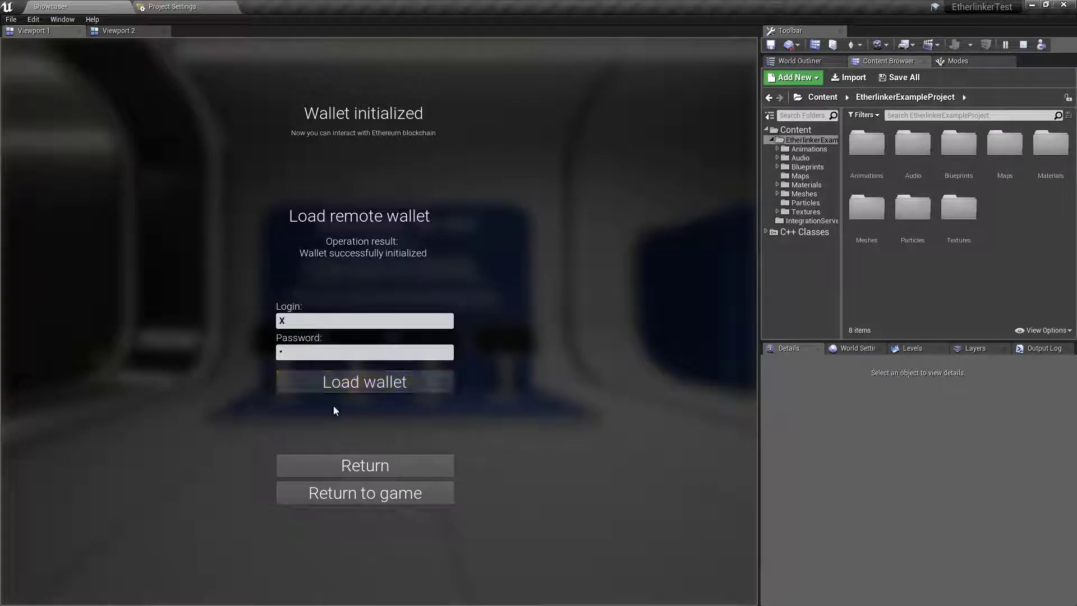
left_click(408, 495)
Step: Walk to the Deploy EtherGaldToken terminal, activate it to deploy the contract, and check the request in the output log
key("w")
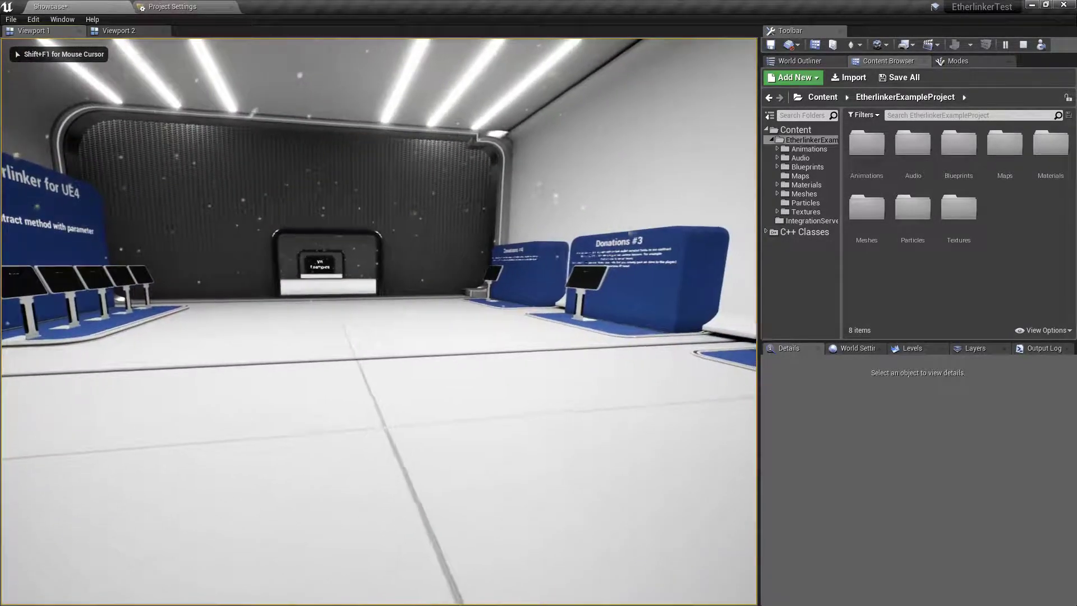
key("w")
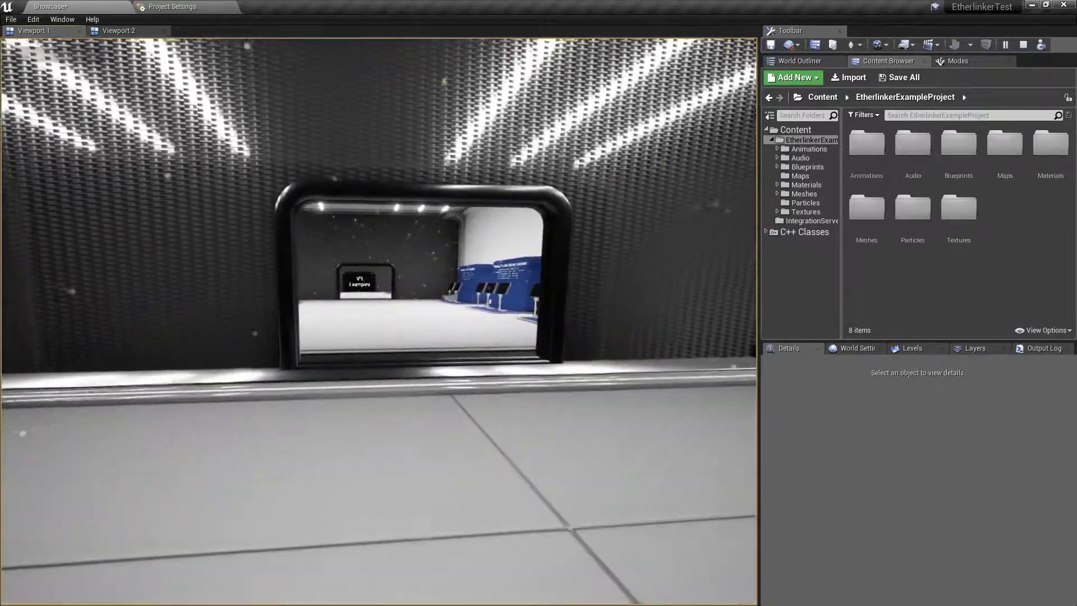
key("w")
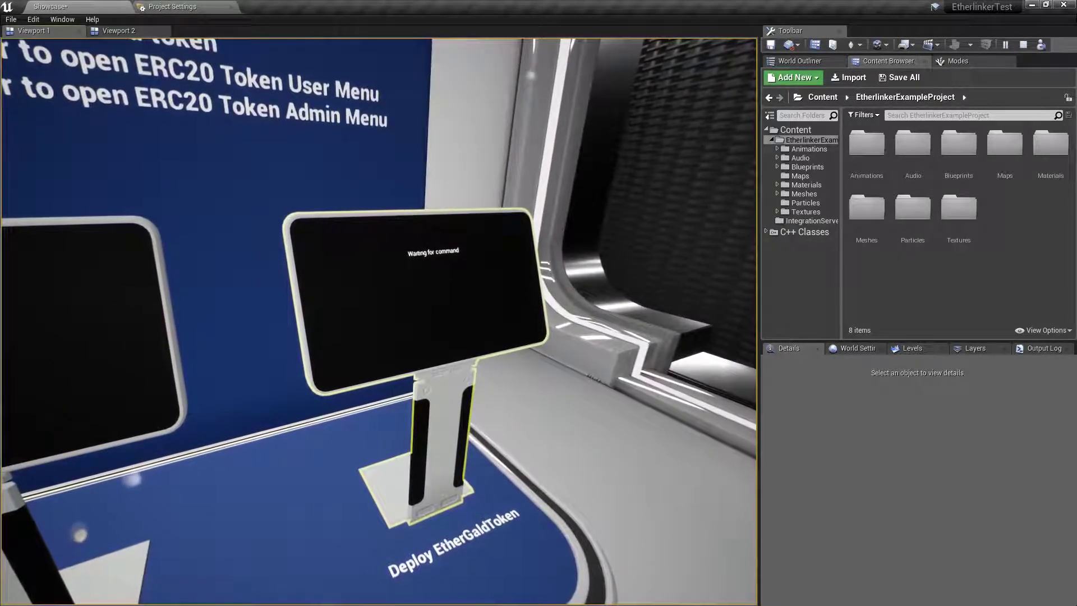
key("e")
left_click(1043, 348)
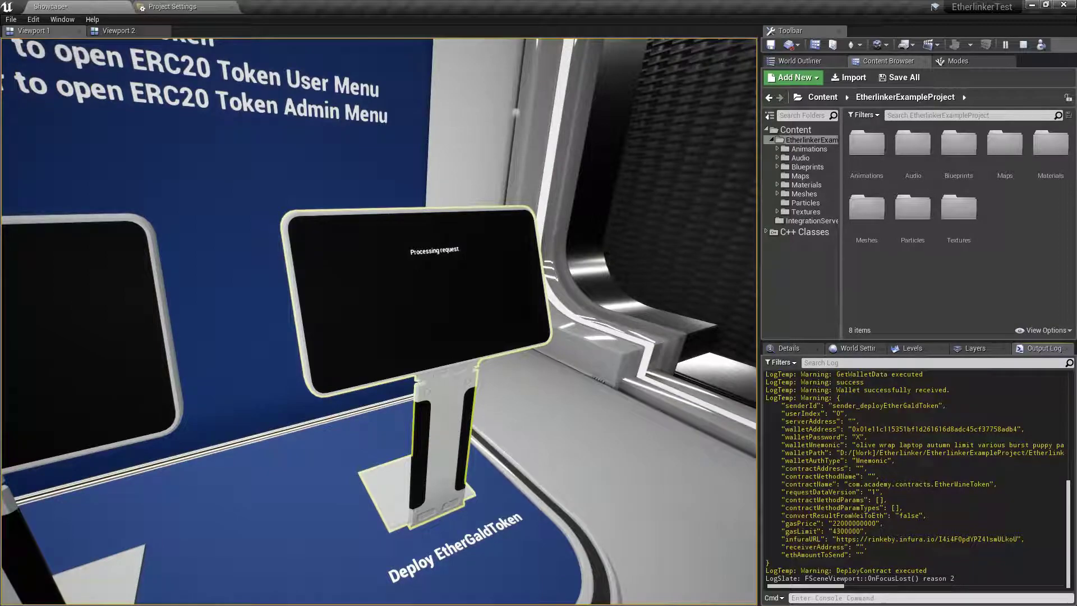
left_click(786, 347)
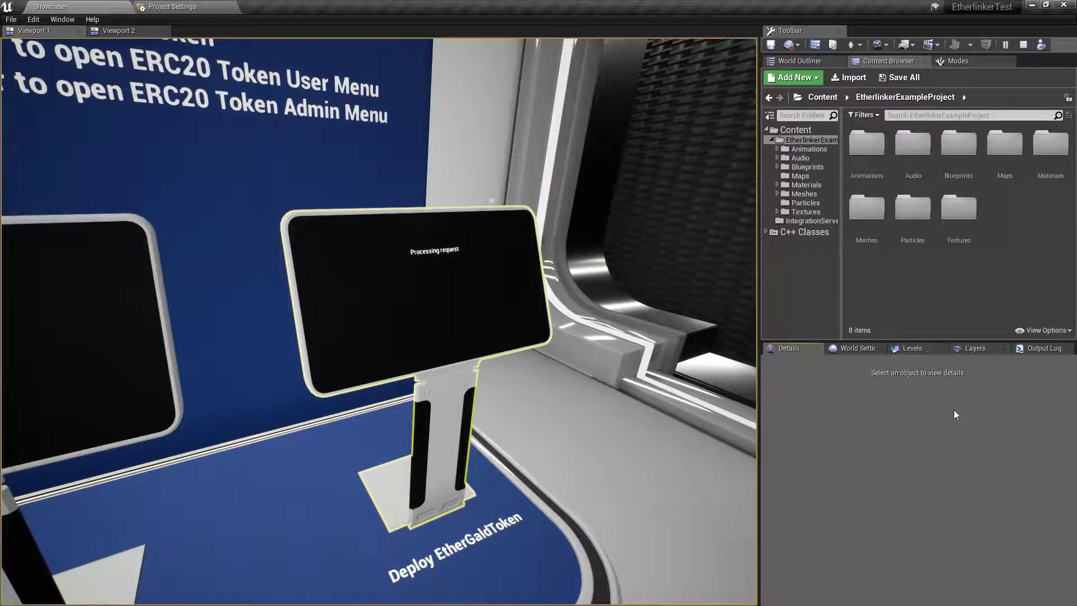
Step: Wait at the Deploy EtherGaldToken terminal for the deployment result and find the deployed contract's address in the output log
left_click(691, 396)
key("w")
key("d")
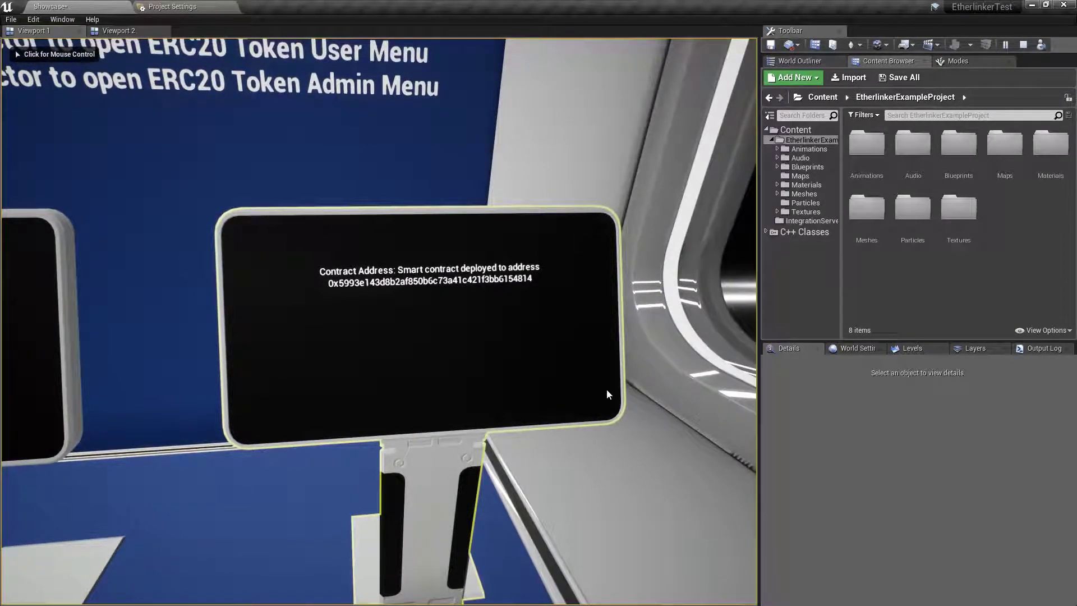
left_click(1034, 348)
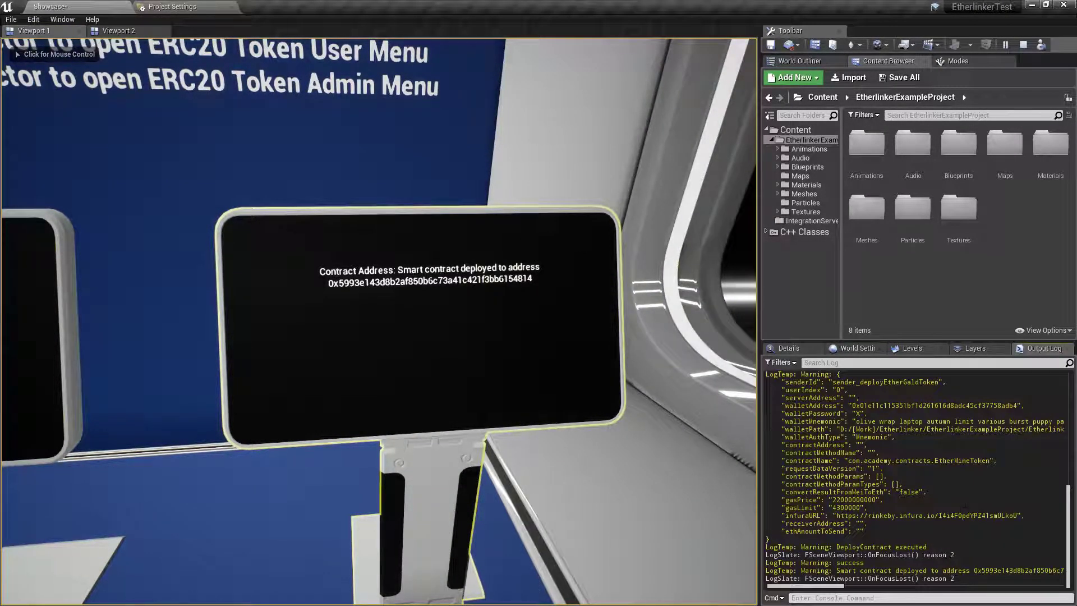
left_click_drag(835, 587, 868, 587)
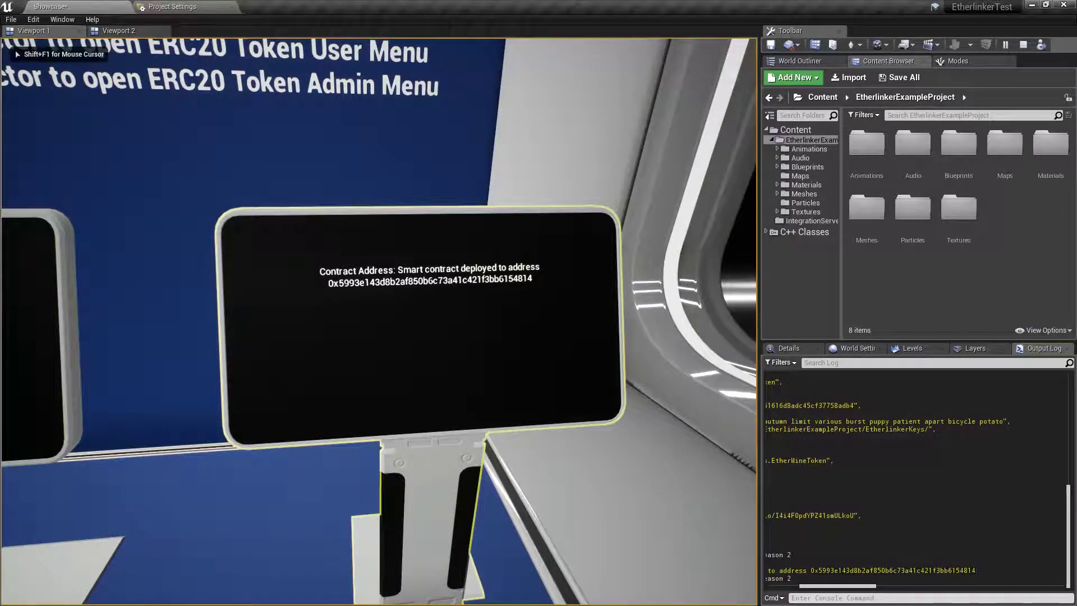
Step: Stop the play session and select the Buy EtherGald terminal with its details shown
key("Escape")
left_click(381, 314)
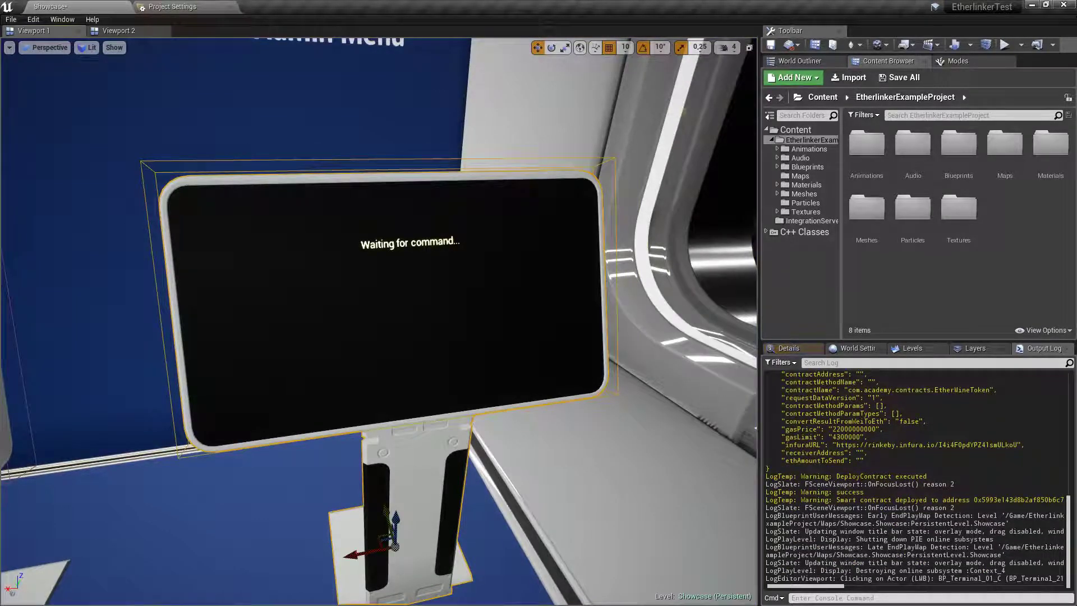
left_click(777, 349)
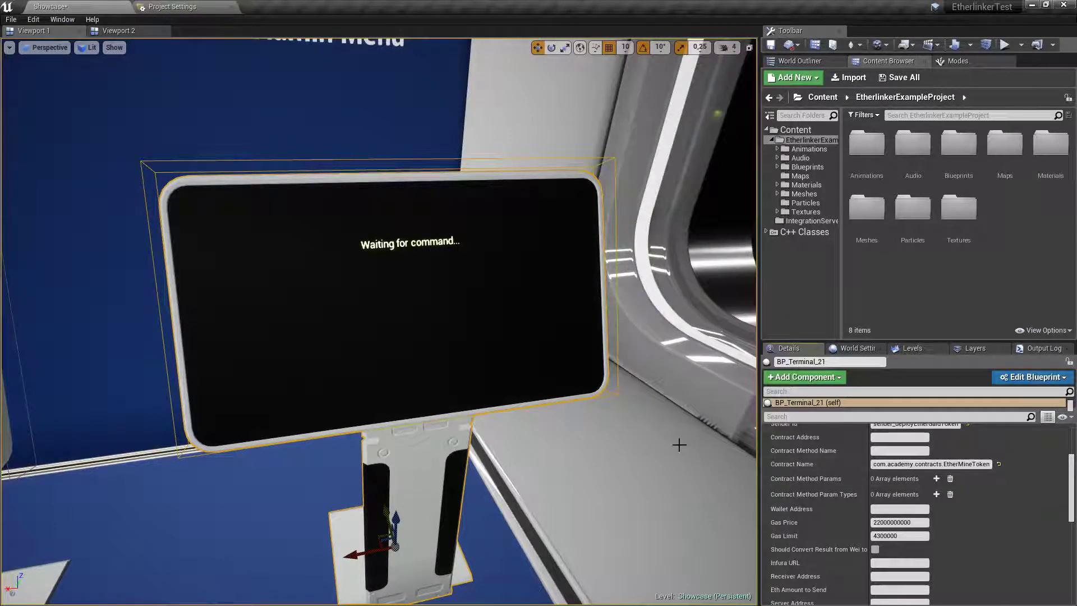
right_click_drag(681, 445, 612, 445)
key("s")
key("a")
right_click_drag(656, 380, 698, 362)
key("s")
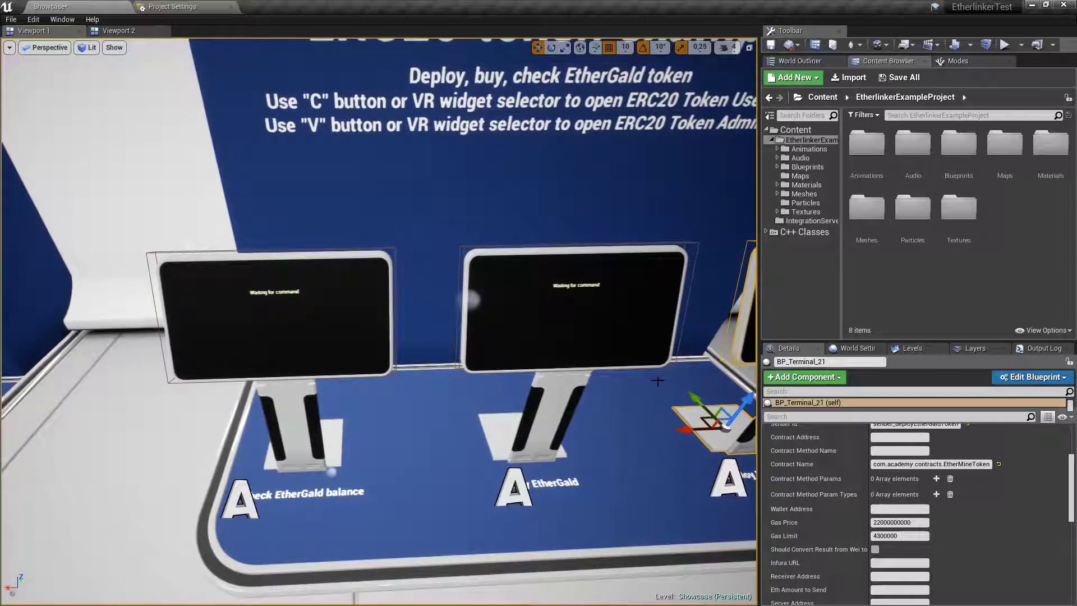
left_click(586, 455)
key("g")
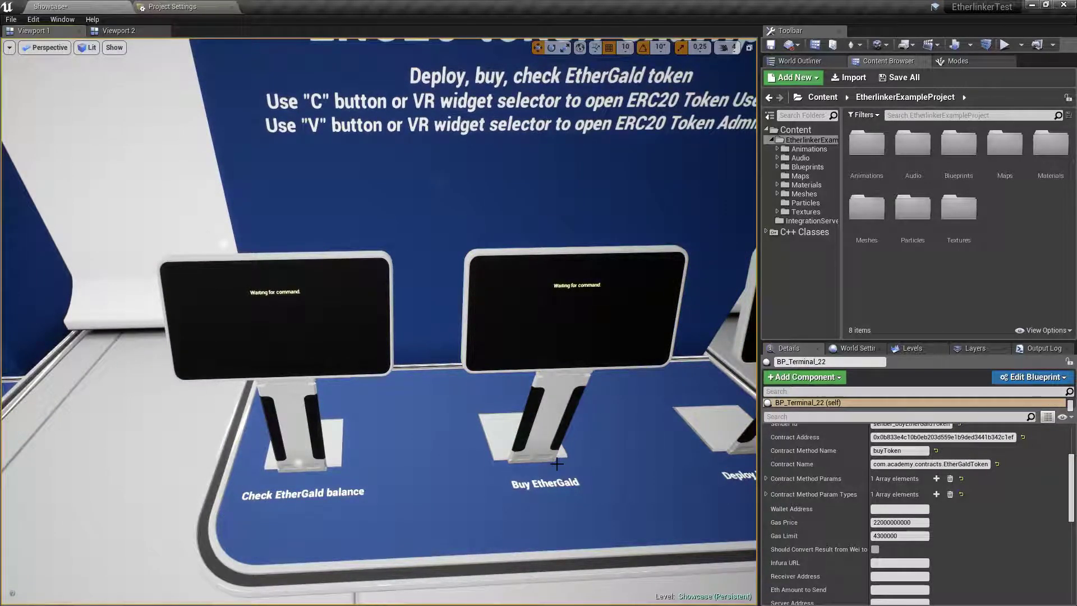
key("g")
Step: Set the Buy EtherGald terminal's Contract Name to com.academy.contracts.EtherMineToken and Contract Address to 0x5993e143d8b2af850b6c73a41c421f3bb6154814
left_click(971, 464)
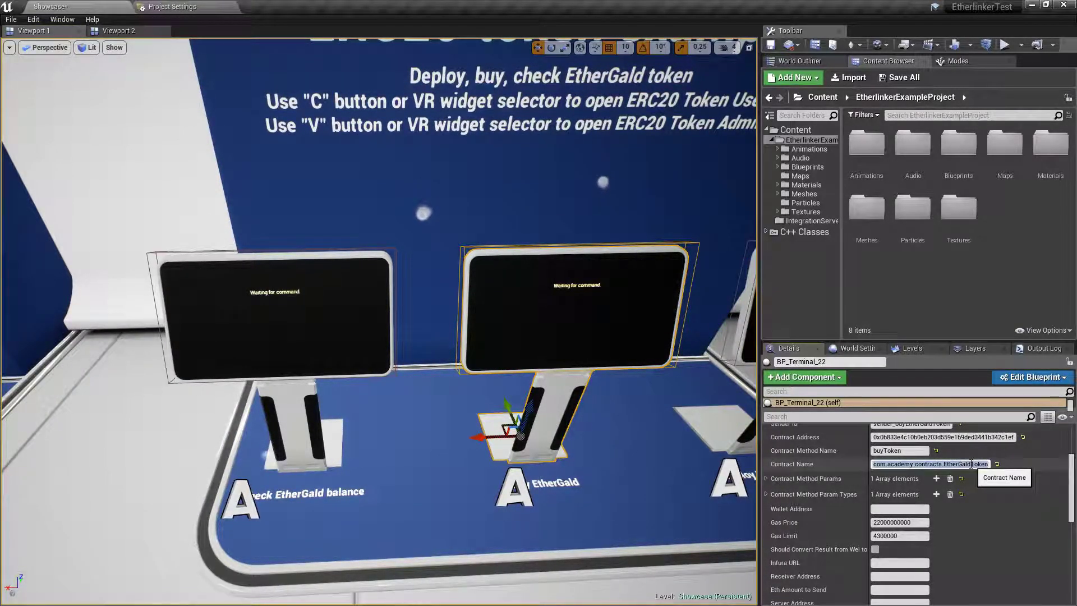
left_click(971, 464)
key("BackSpace")
key("BackSpace")
key("BackSpace")
key("BackSpace")
type("Mi")
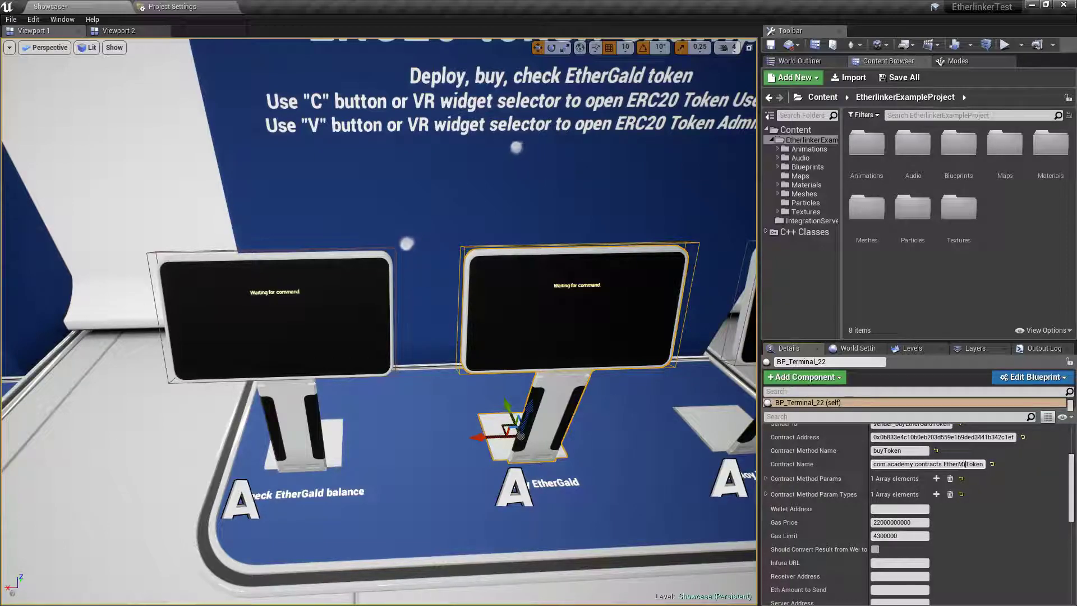
type("ne")
key("Return")
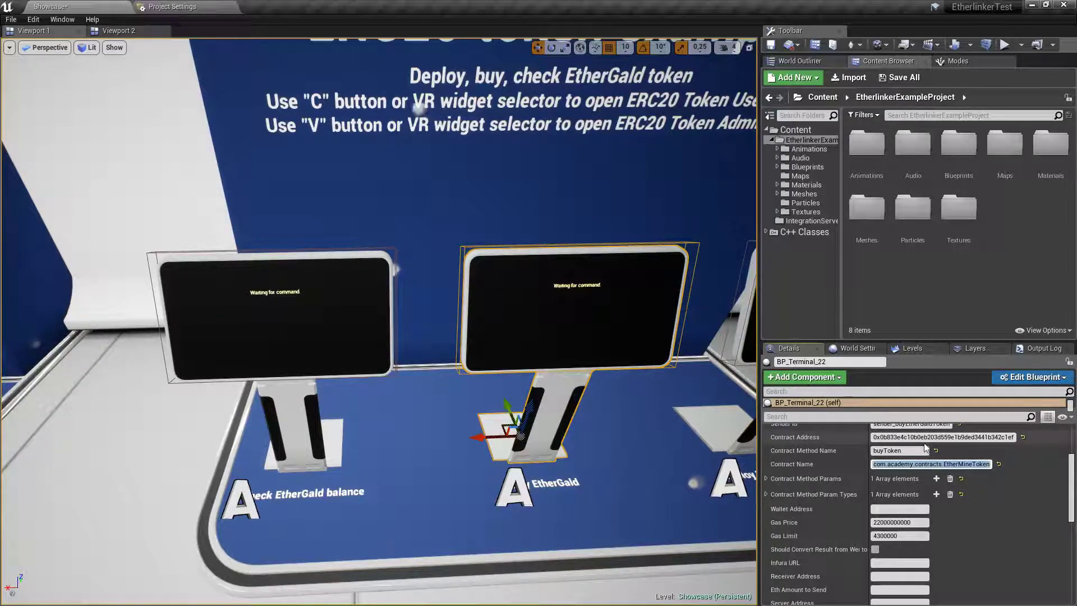
left_click(943, 437)
type("0x5993e143d8b2af850b6c73a41c421f3bb6154814")
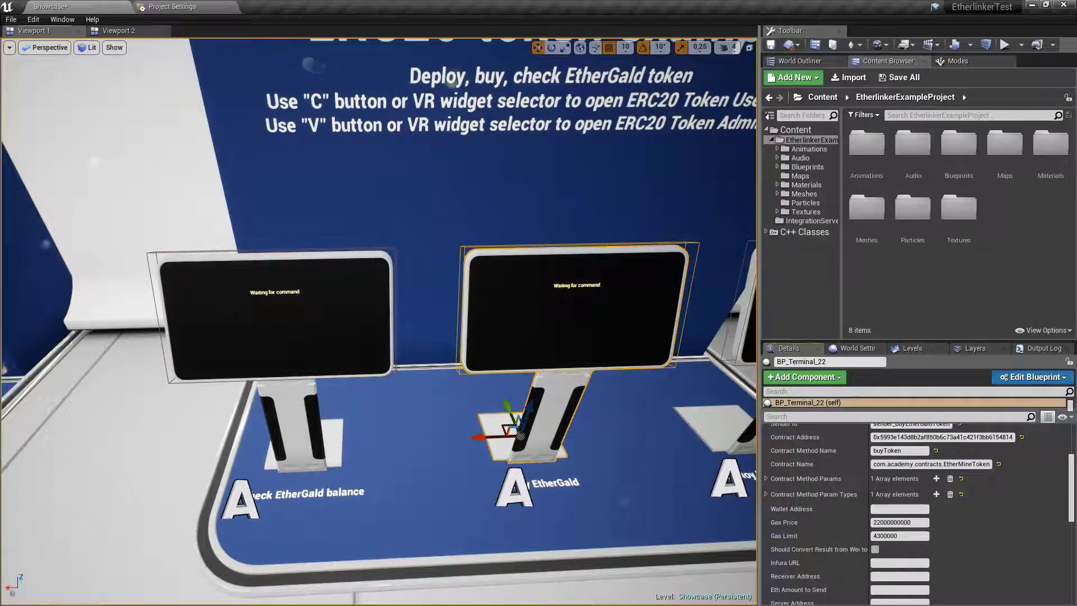
Step: Set the Check EtherGald balance terminal's Contract Name to com.academy.contracts.EtherMineToken and Contract Address to 0x5993e143d8b2af850b6c73a41c421f3bb6154814
left_click(275, 319)
left_click(967, 464)
left_click(969, 464)
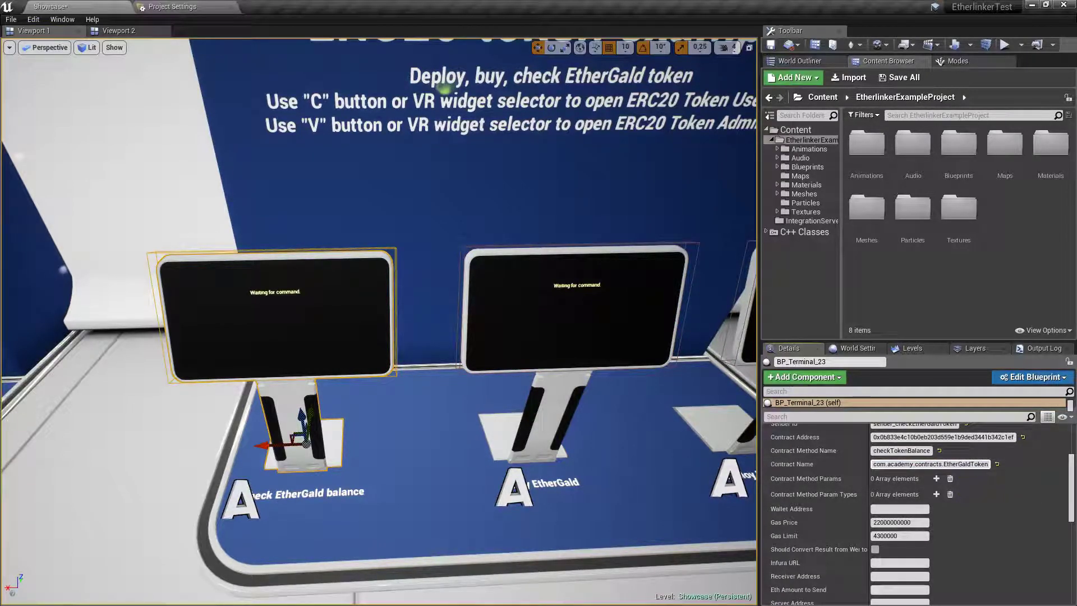
left_click(969, 464)
key("BackSpace")
key("BackSpace")
key("BackSpace")
type("Mi")
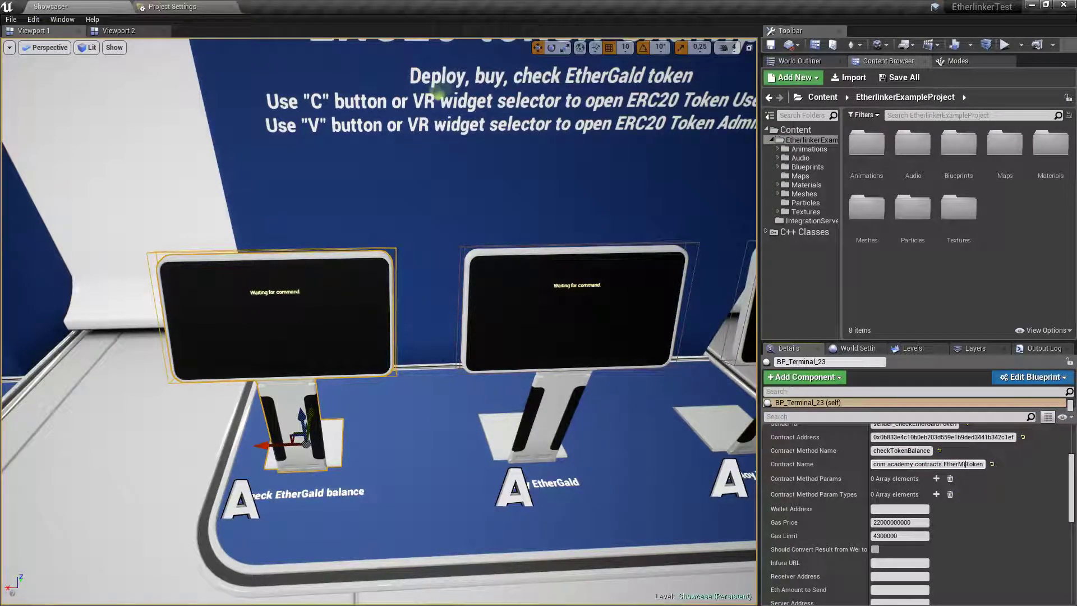
type("ne")
key("Return")
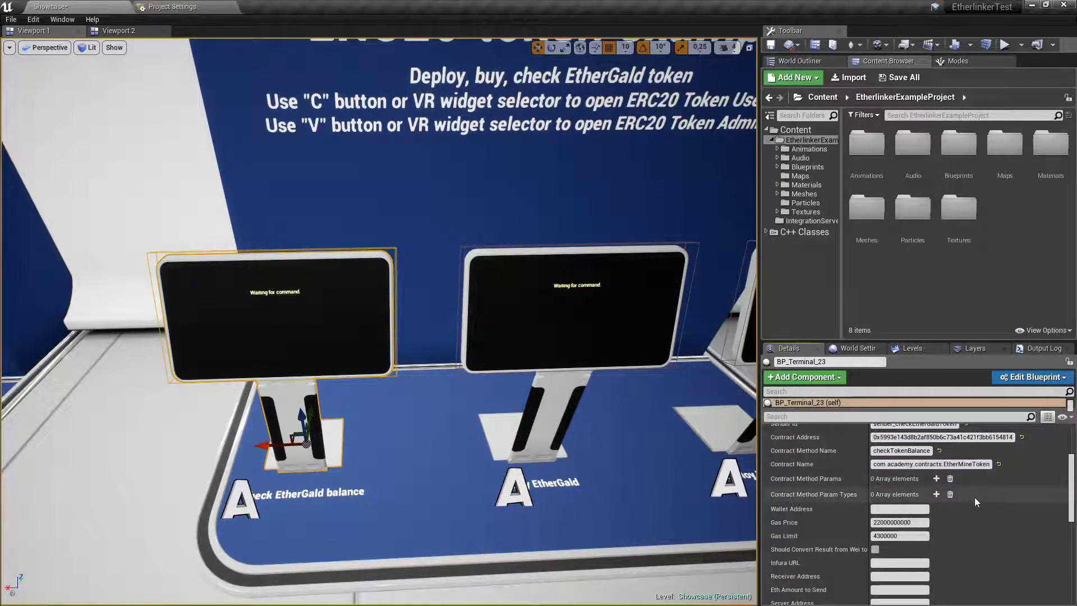
scroll(978, 496, "up", 3)
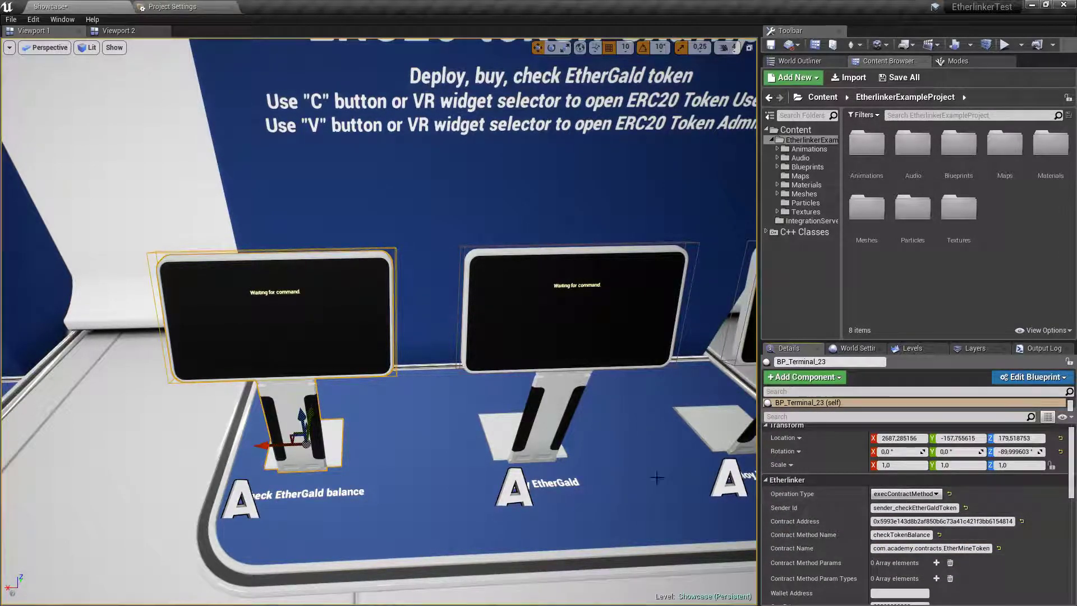
Step: Play the level, load the remote wallet by entering the wallet login and password, and return to the game
right_click_drag(596, 463, 638, 372)
left_click(1005, 44)
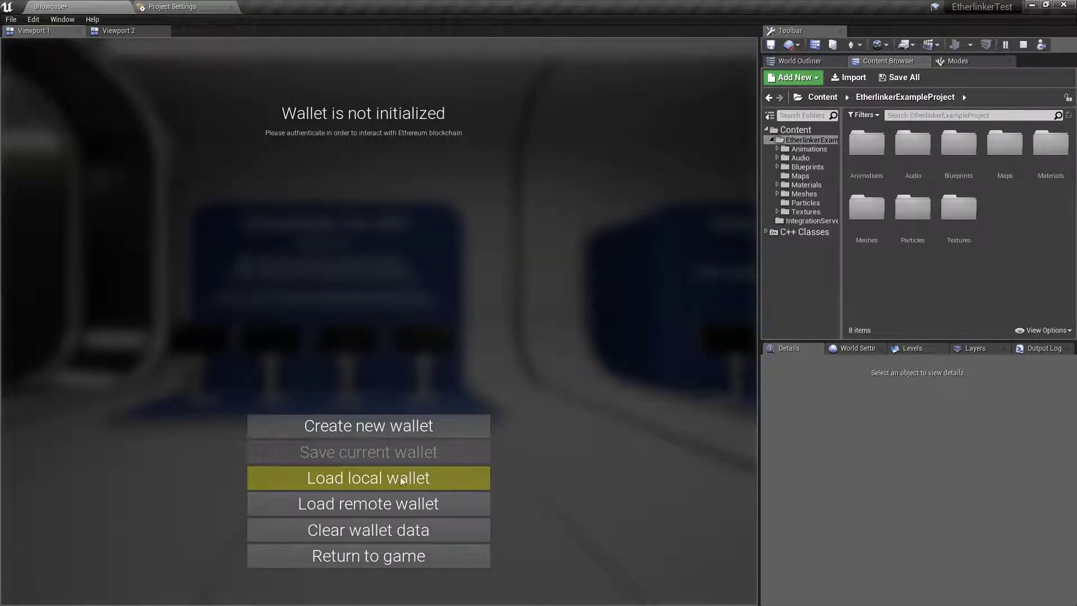
left_click(393, 499)
left_click(310, 322)
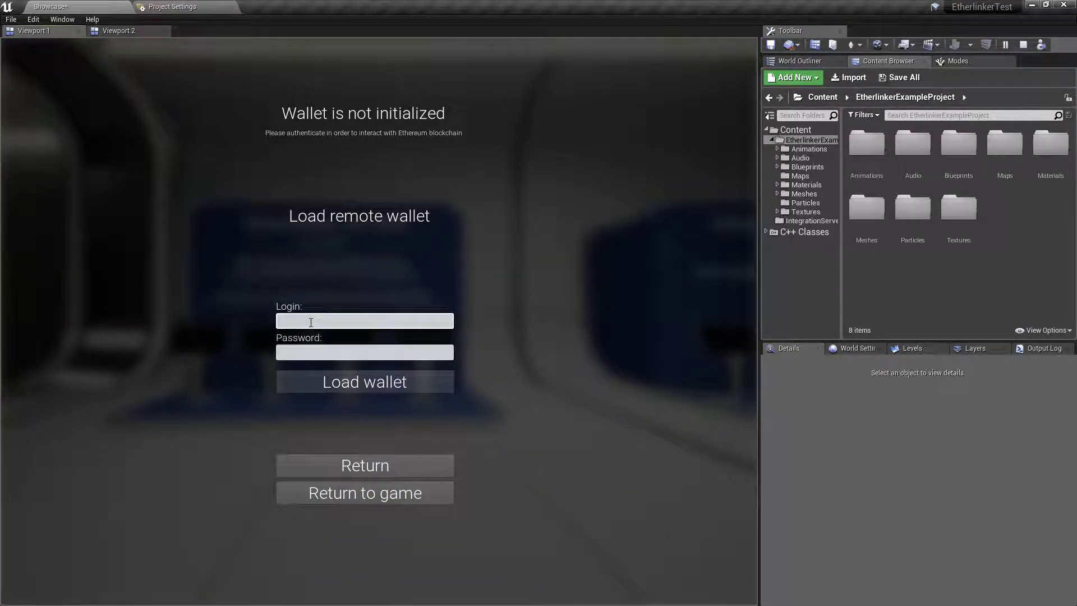
type("X")
left_click(310, 352)
type("•")
left_click(302, 383)
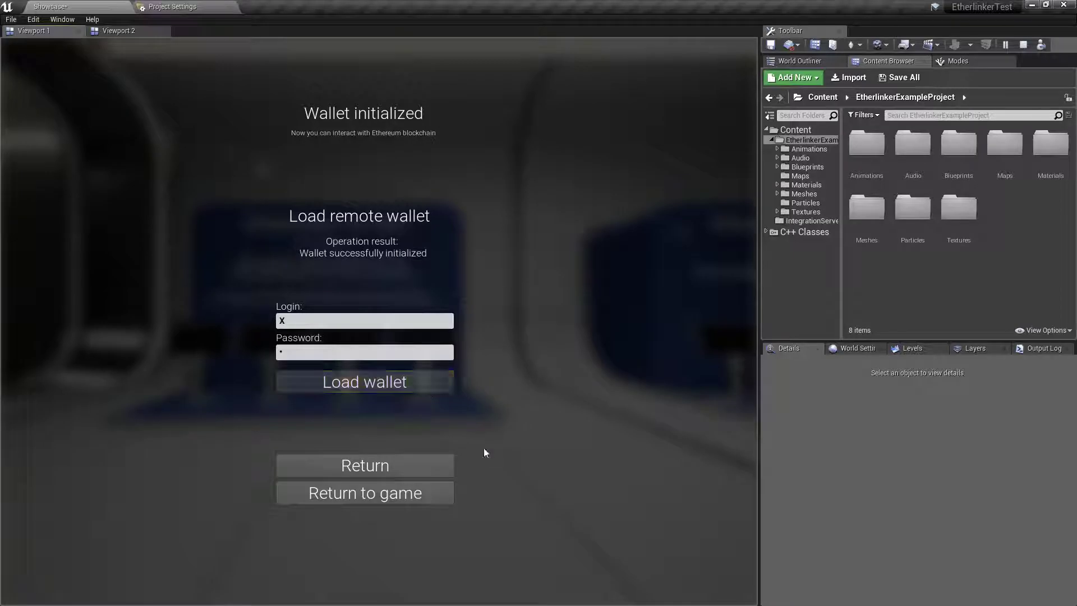
left_click(426, 501)
Step: Walk to the ERC20 token example and activate the Check EtherGald balance terminal to request the token balance
key("w")
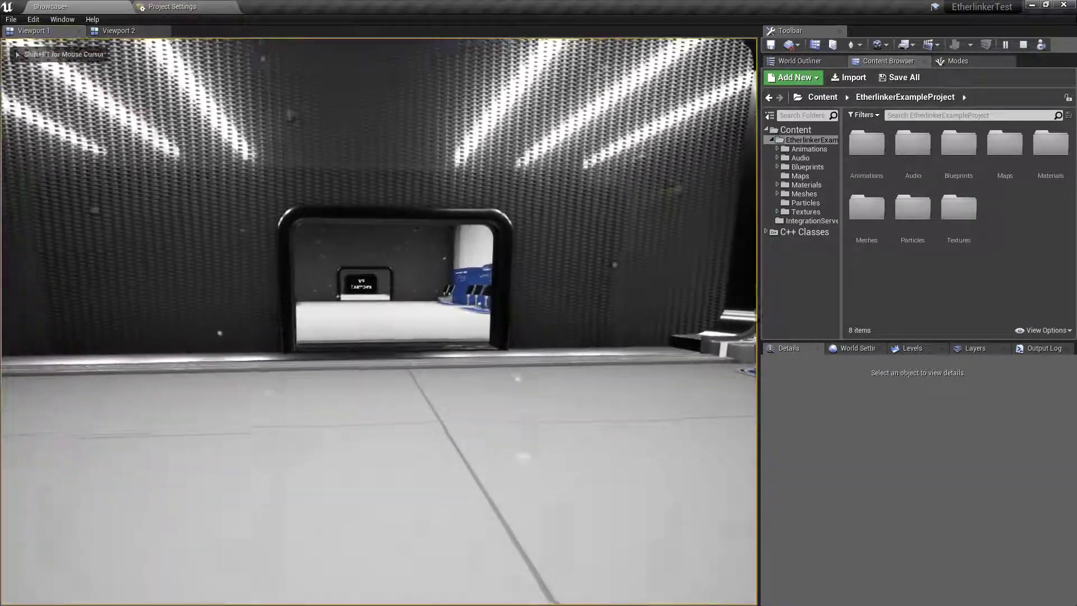
key("w")
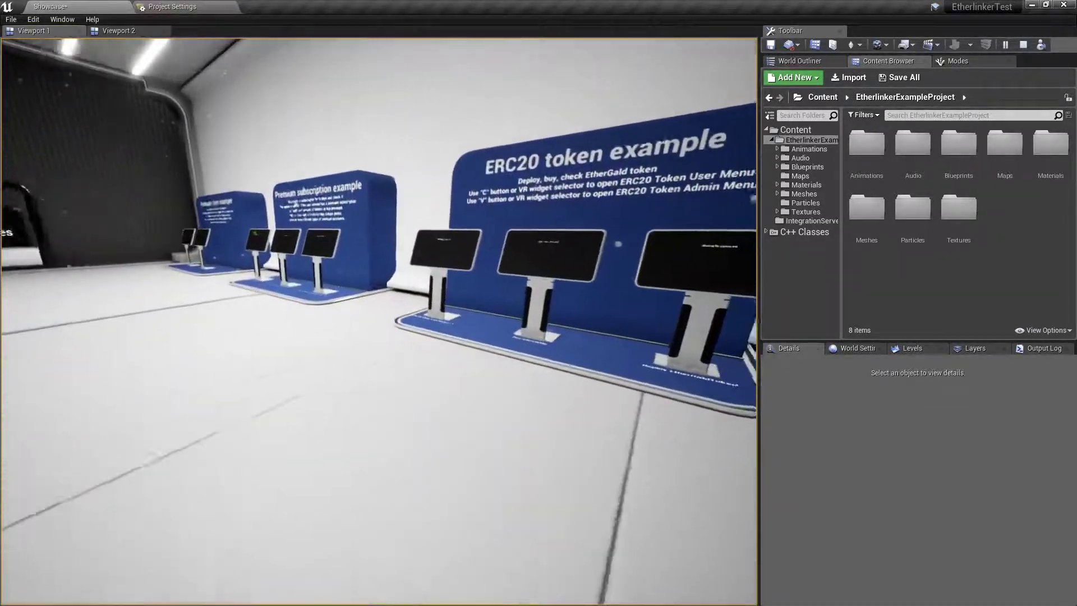
key("e")
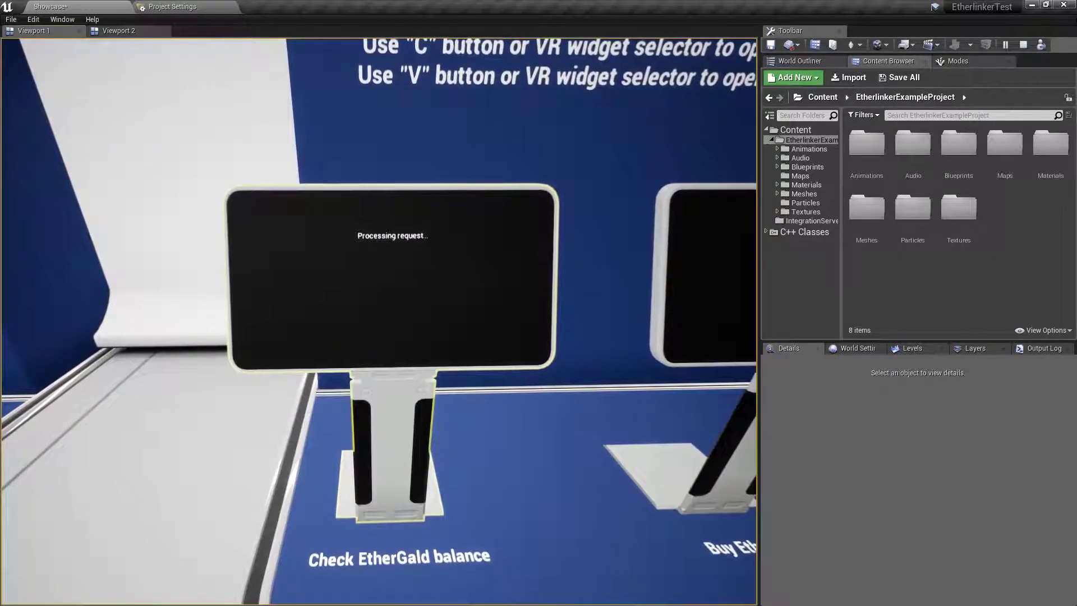
Step: Activate the Buy EtherGald terminal to purchase tokens, and request the balance again at the Check EtherGald balance terminal
key("d")
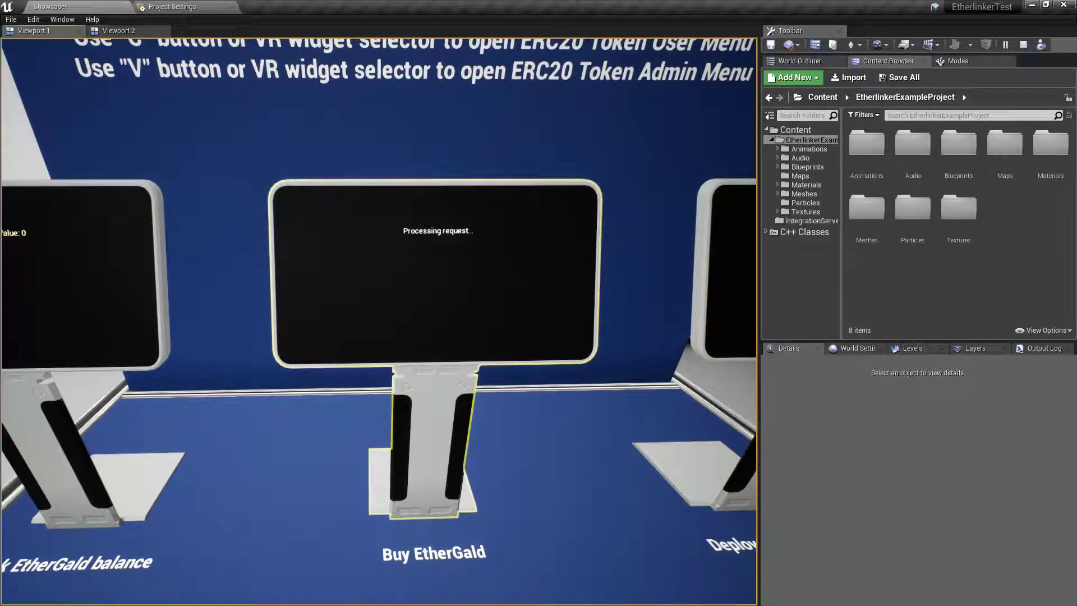
key("a")
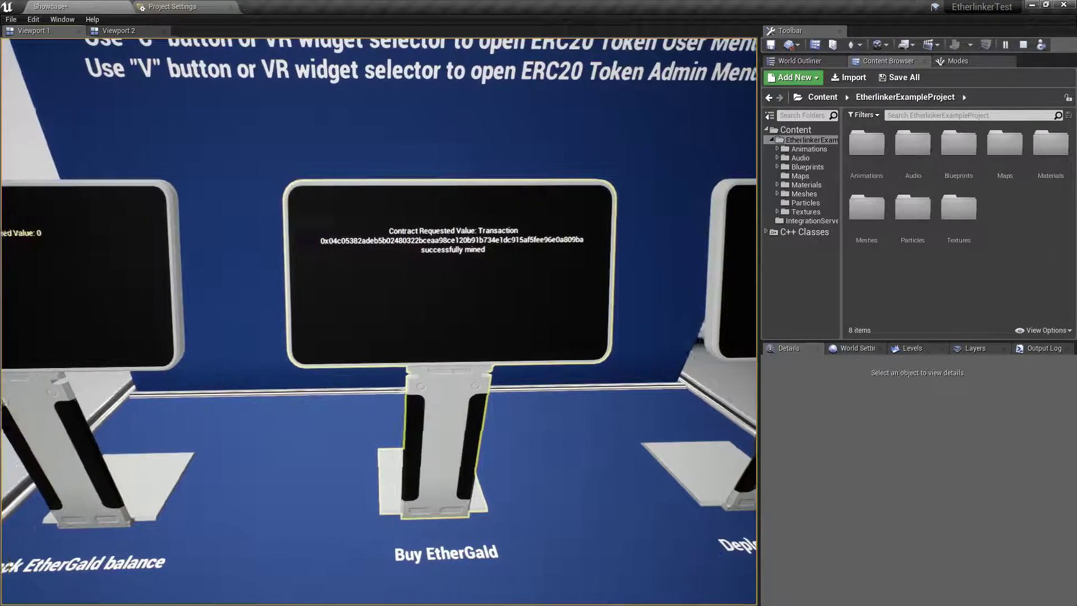
key("e")
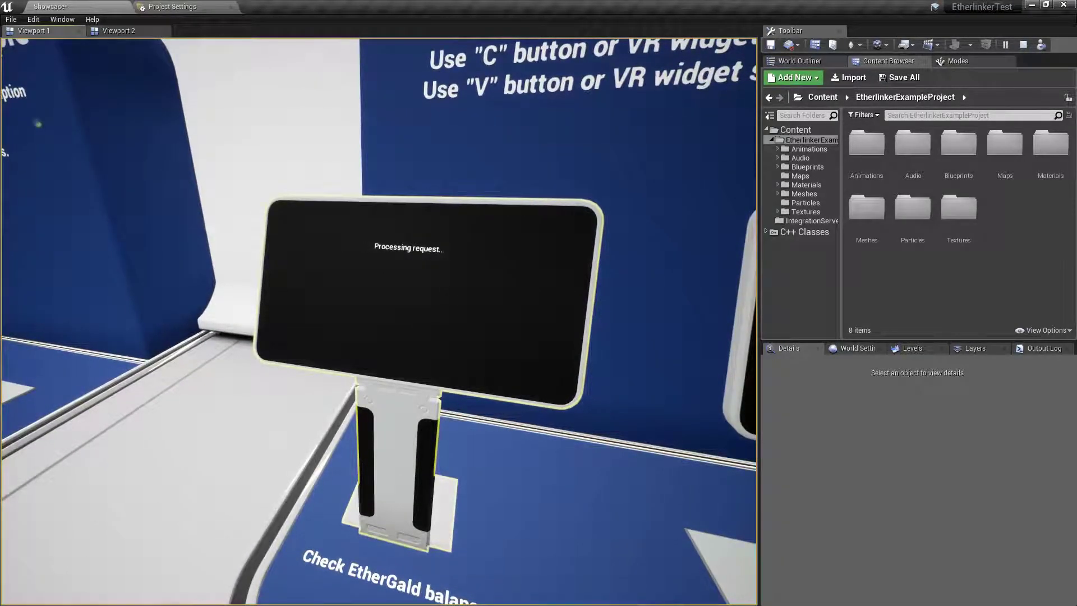
key("a")
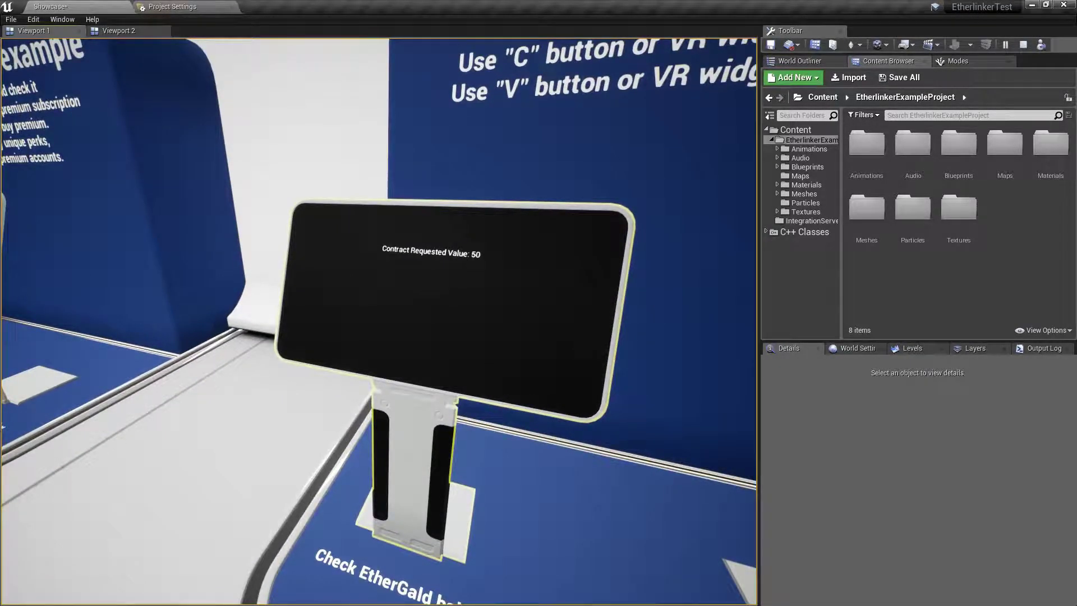